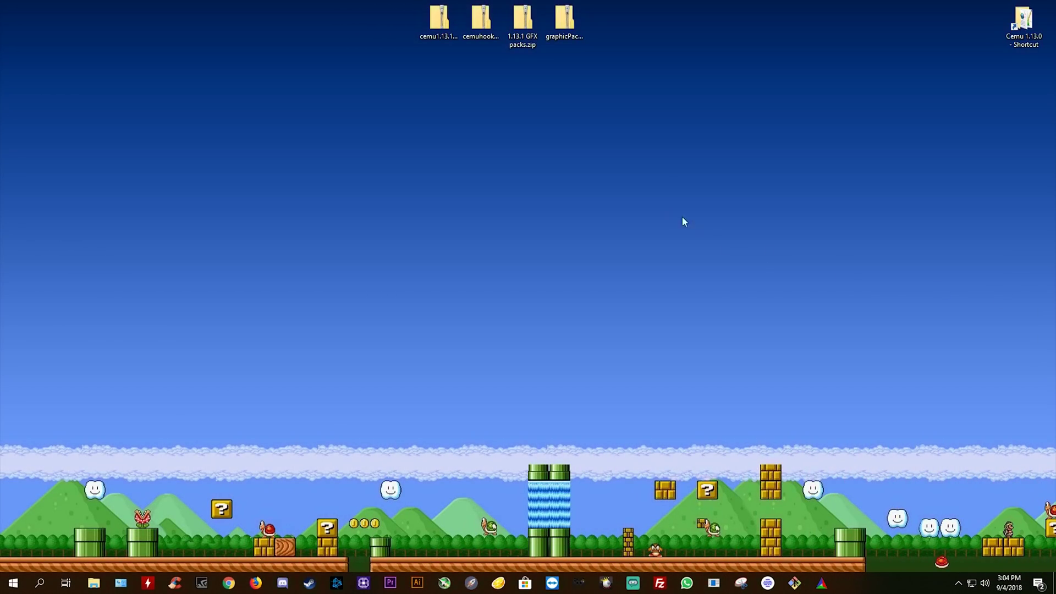
Review the downloads: cemu1.13.1.zip, cemuhook_1131_0566.zip, 1.13.1 GFX packs.zip and graphicPacks90_Uncommon.zip
{"action": "left_click", "coordinate": [442, 23]}
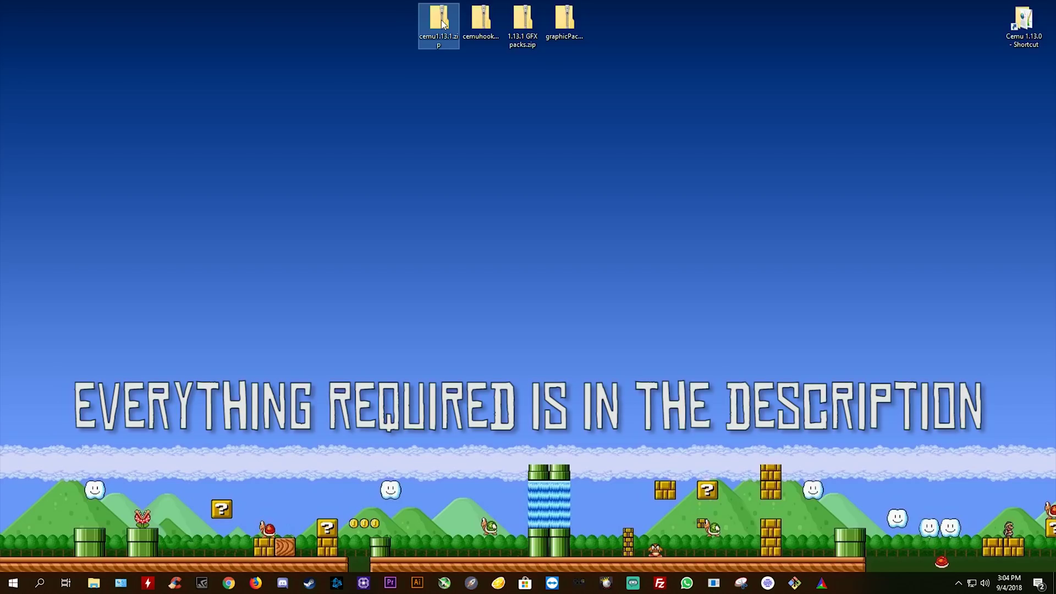
{"action": "left_click", "coordinate": [478, 30]}
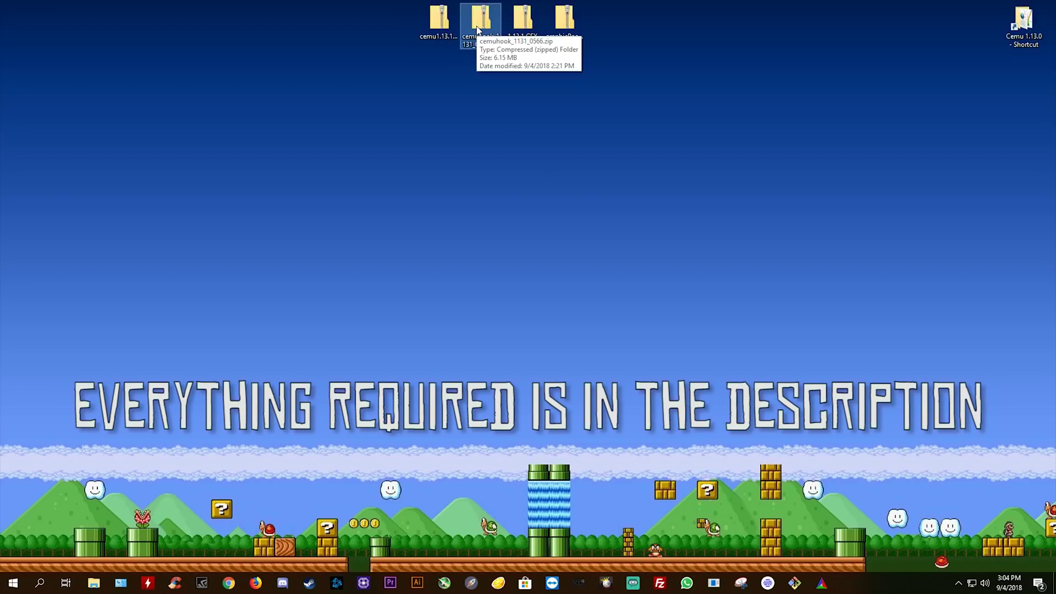
{"action": "left_click", "coordinate": [526, 23]}
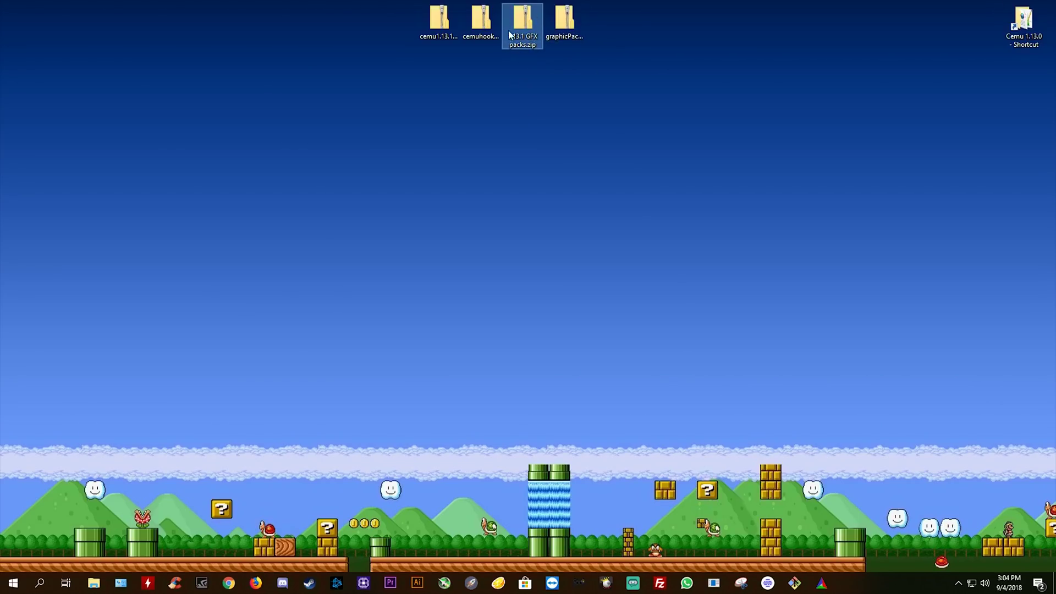
{"action": "left_click", "coordinate": [563, 22]}
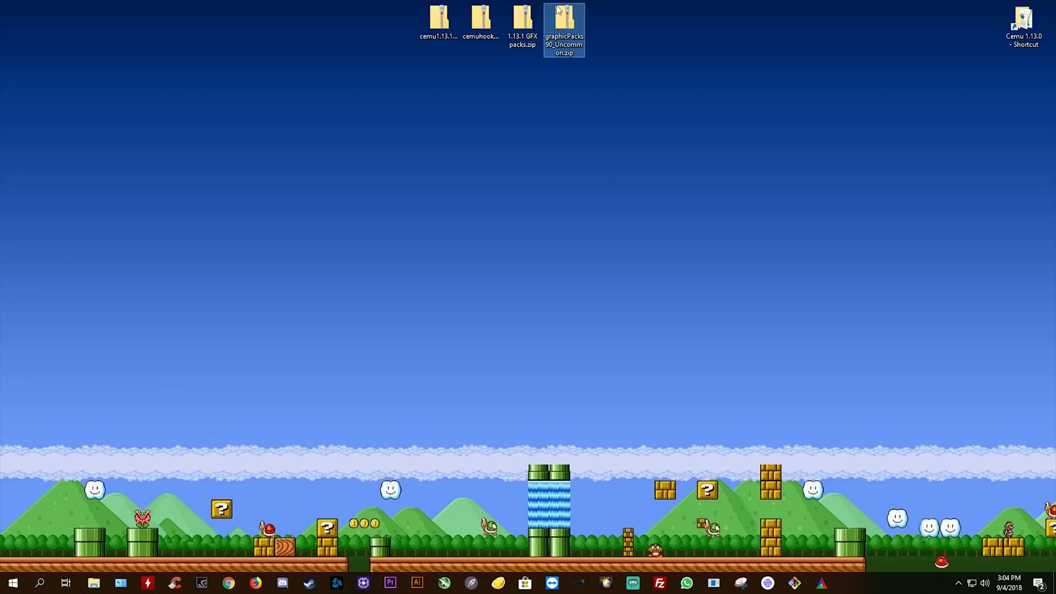
{"action": "left_click", "coordinate": [623, 148]}
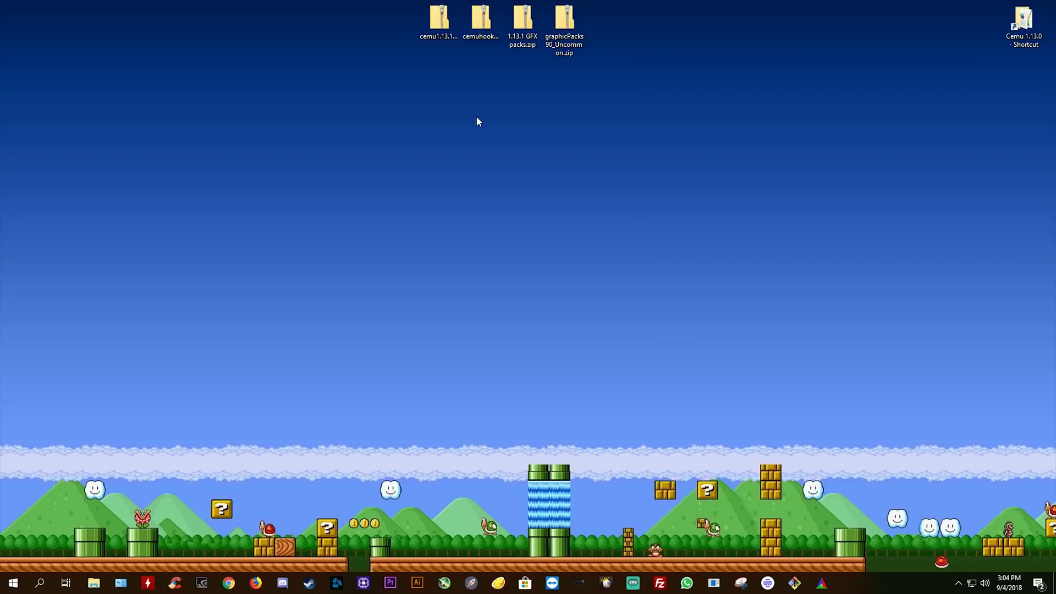
Inspect the transferable shader cache inside the old Cemu 1.13.0 folder
{"action": "double_click", "coordinate": [1021, 26]}
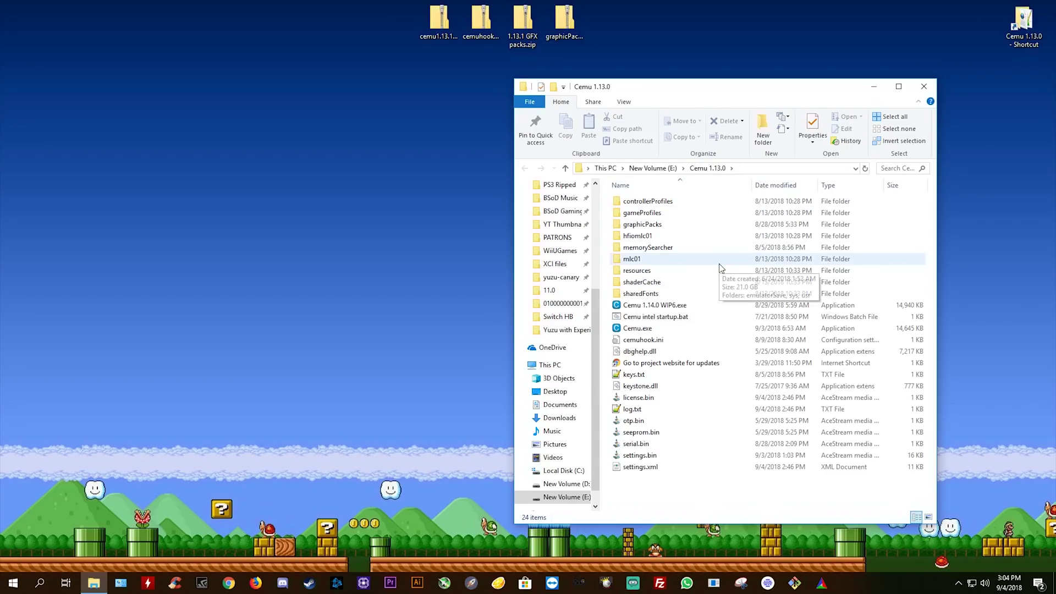
{"action": "mouse_move", "coordinate": [634, 286]}
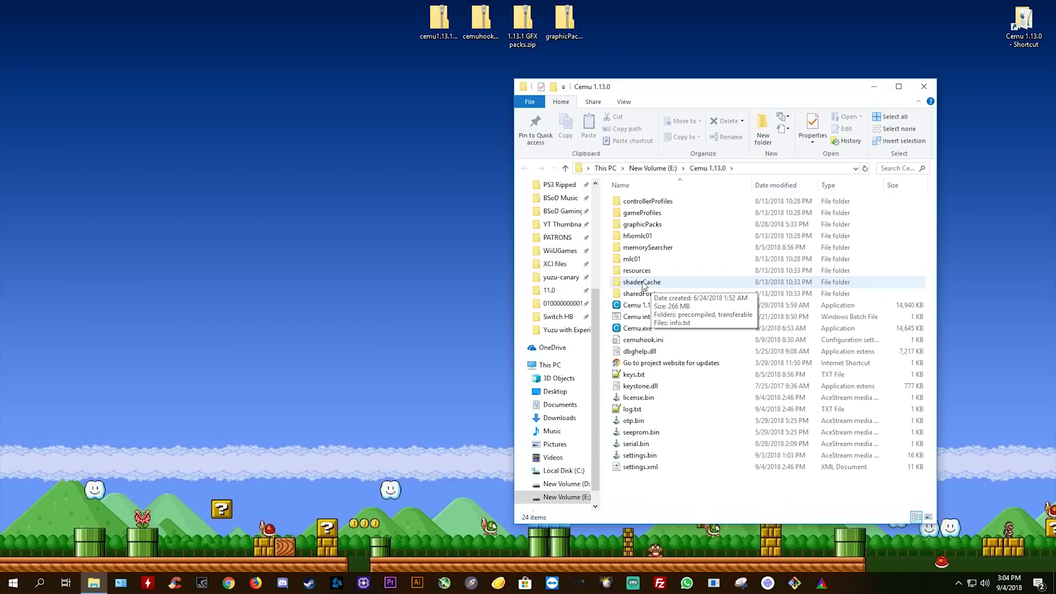
{"action": "double_click", "coordinate": [643, 282]}
{"action": "double_click", "coordinate": [650, 213]}
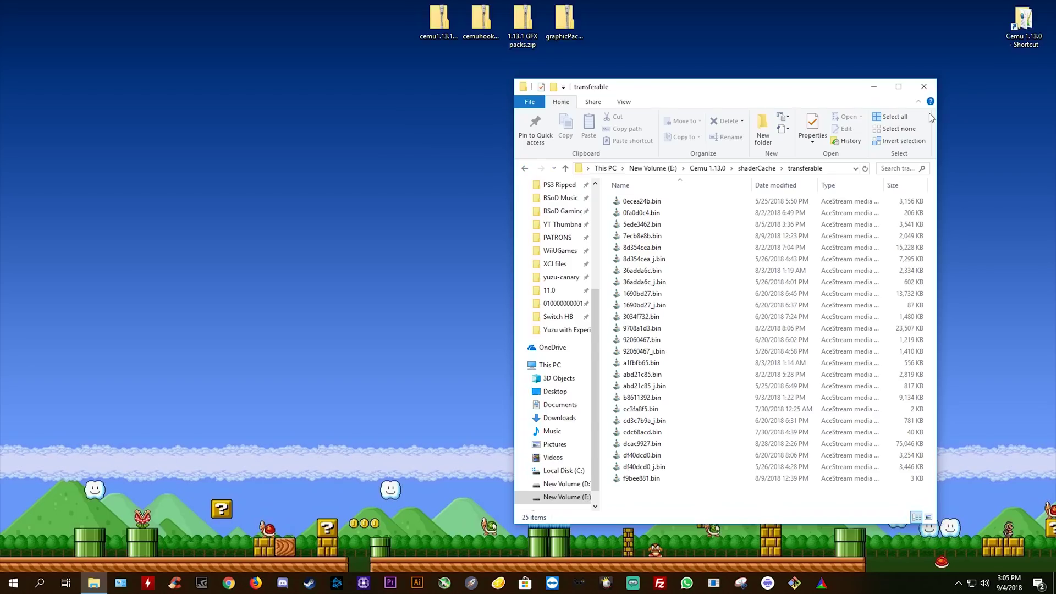
{"action": "left_click", "coordinate": [925, 87]}
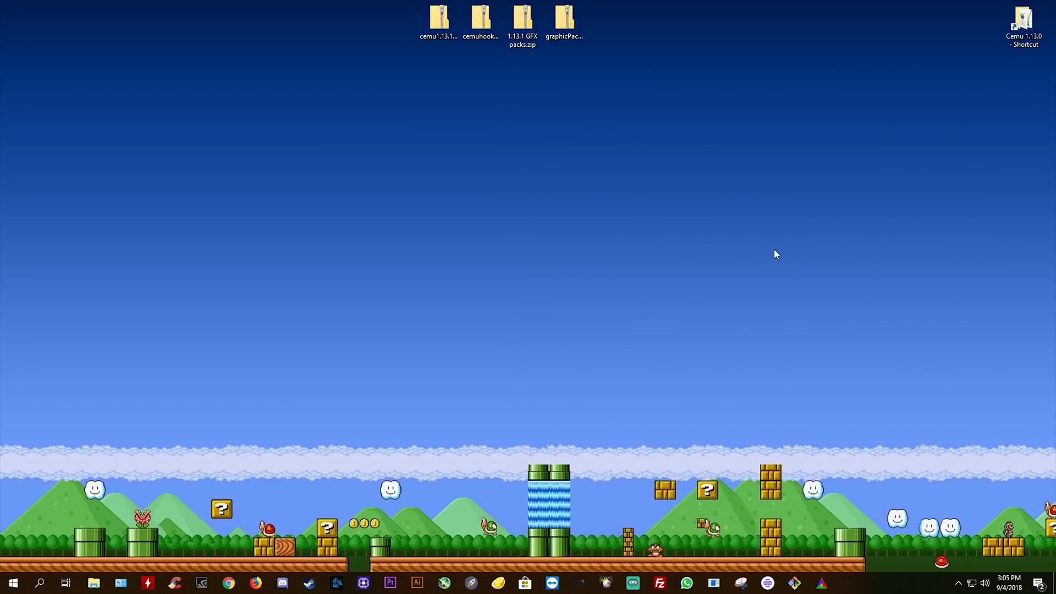
Extract cemu1.13.1.zip with 7-Zip into its own cemu1.13.1 folder and open it
{"action": "right_click", "coordinate": [440, 31]}
{"action": "mouse_move", "coordinate": [520, 64]}
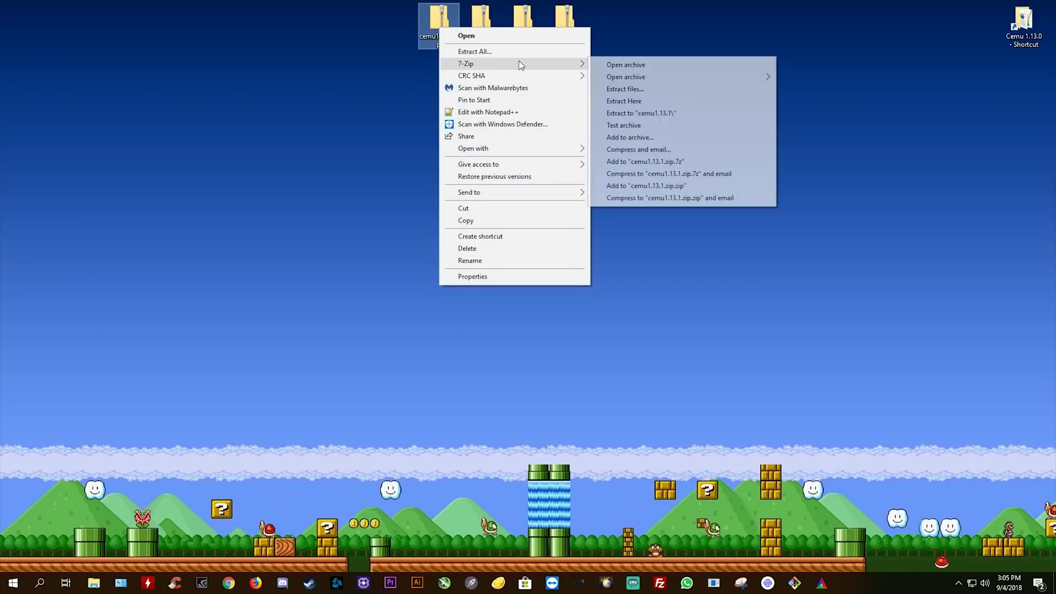
{"action": "left_click", "coordinate": [656, 114]}
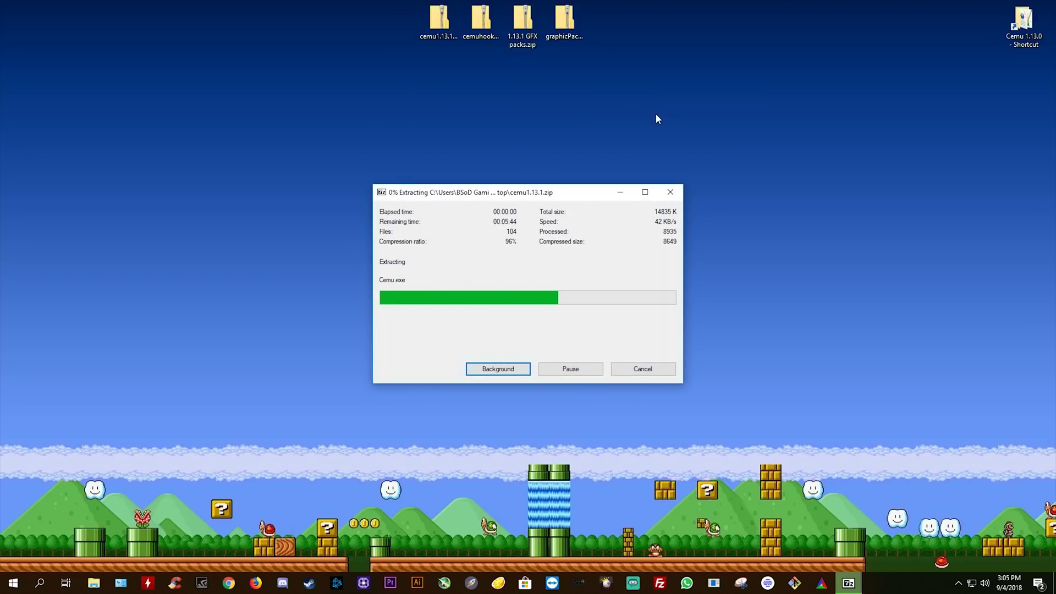
{"action": "left_click_drag", "start_coordinate": [19, 19], "coordinate": [480, 132]}
{"action": "double_click", "coordinate": [481, 132]}
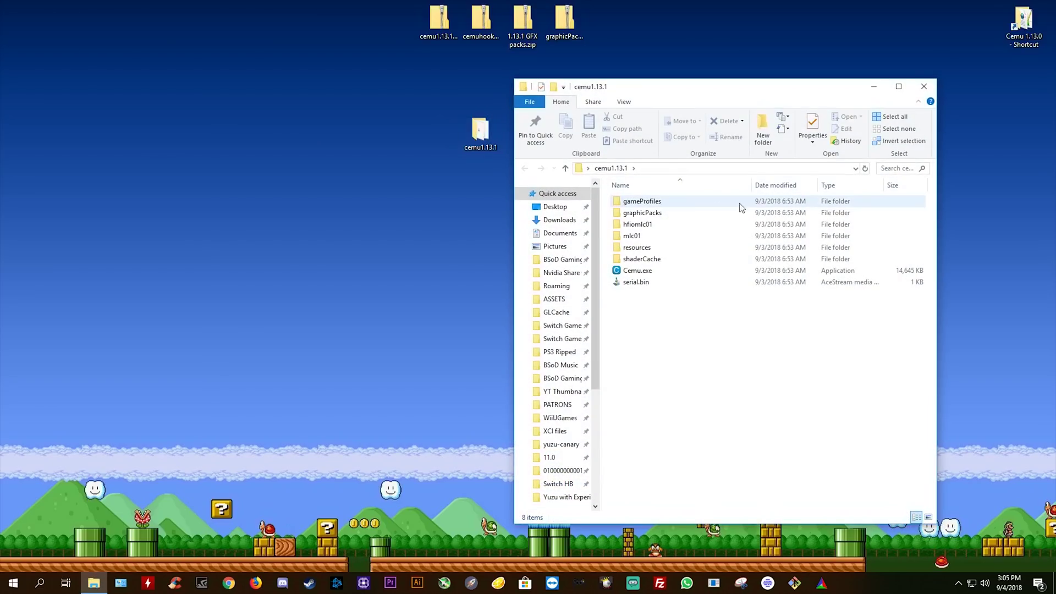
{"action": "left_click_drag", "start_coordinate": [737, 94], "coordinate": [491, 95]}
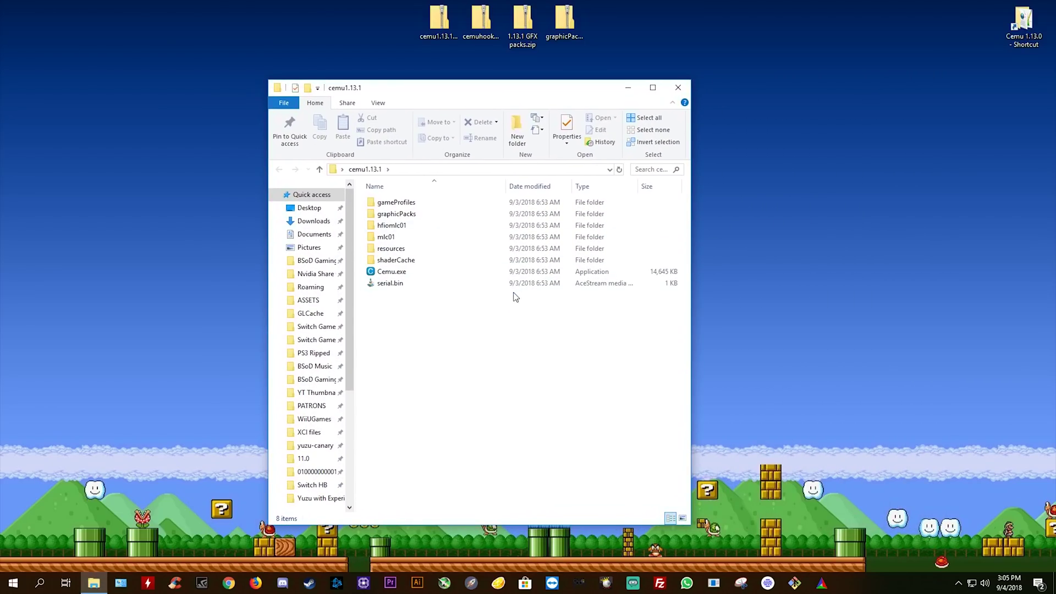
Unpack cemuhook_1131_0566.zip into cemu1.13.1, keeping the zip on the desktop
{"action": "left_click_drag", "start_coordinate": [482, 33], "coordinate": [424, 308]}
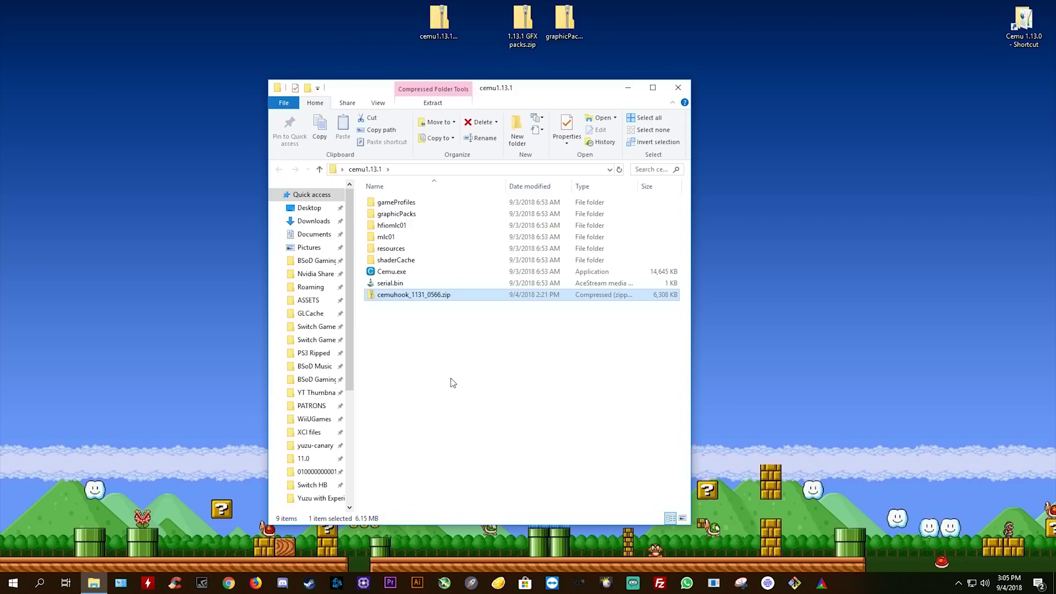
{"action": "right_click", "coordinate": [425, 296]}
{"action": "mouse_move", "coordinate": [508, 342]}
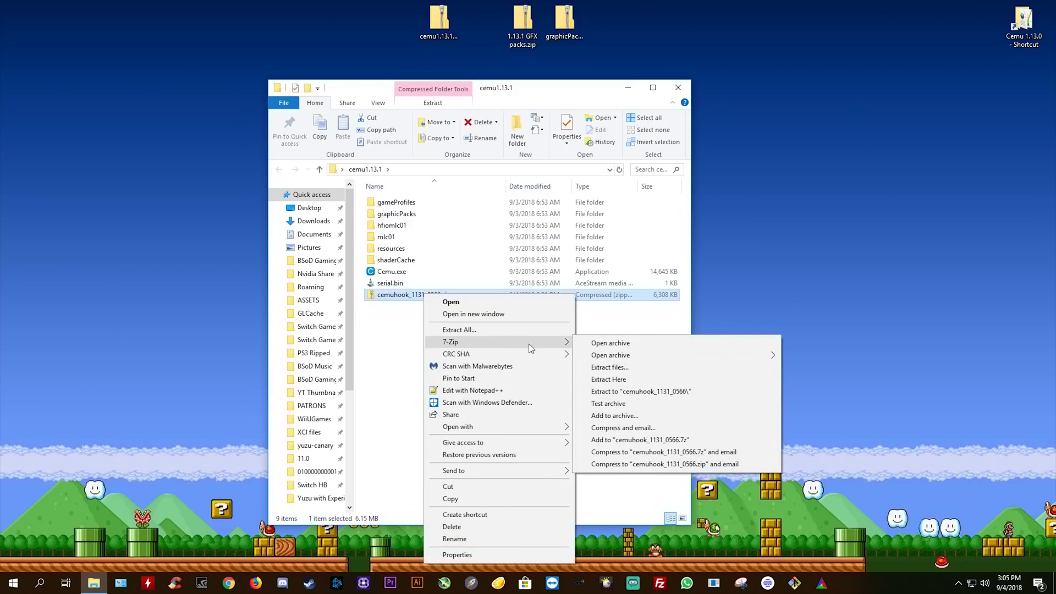
{"action": "left_click", "coordinate": [622, 380]}
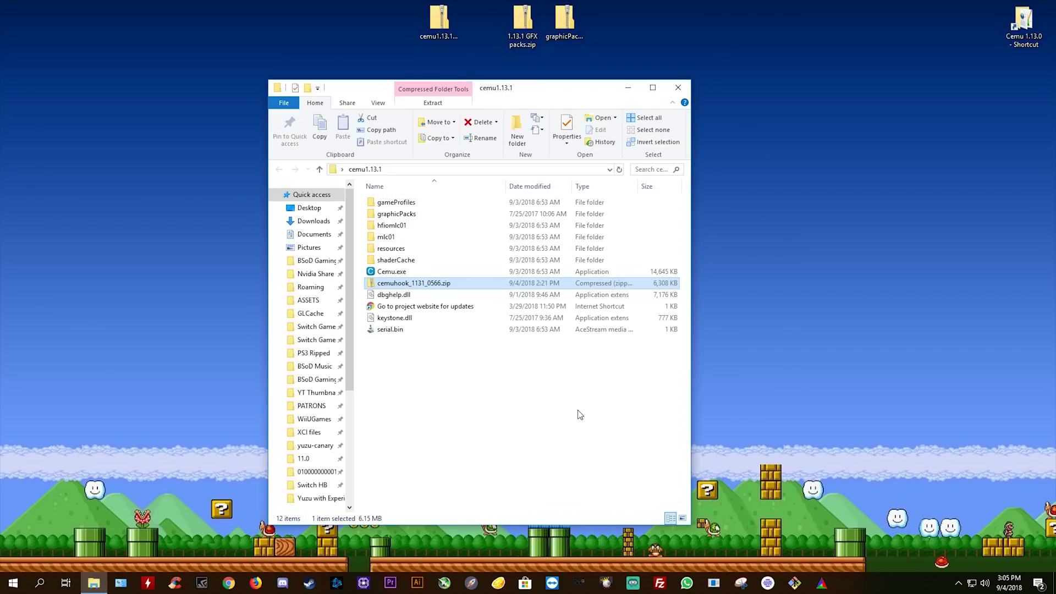
{"action": "left_click_drag", "start_coordinate": [403, 285], "coordinate": [33, 55]}
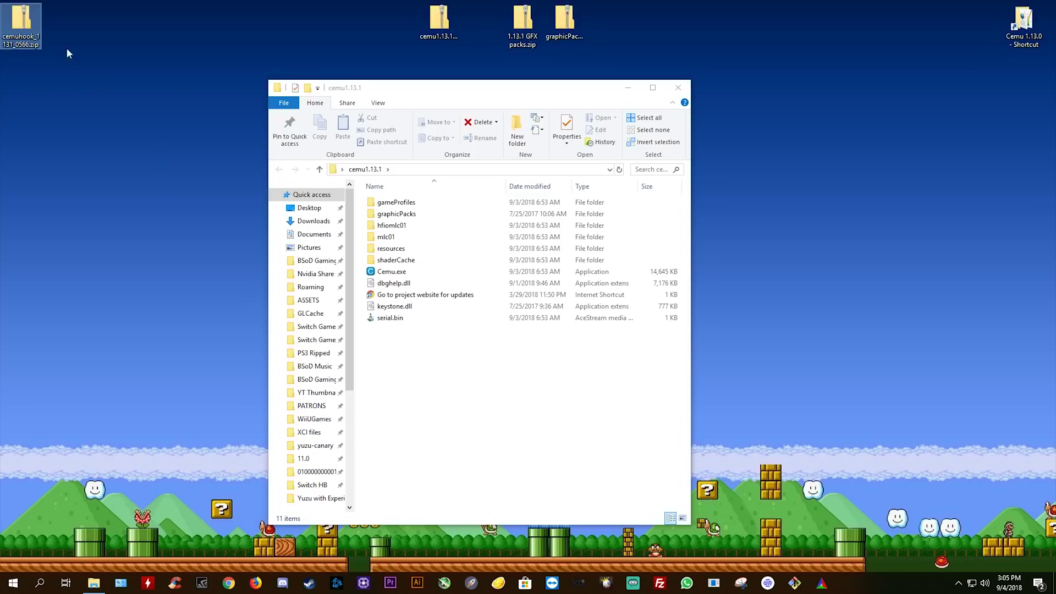
{"action": "left_click", "coordinate": [133, 199]}
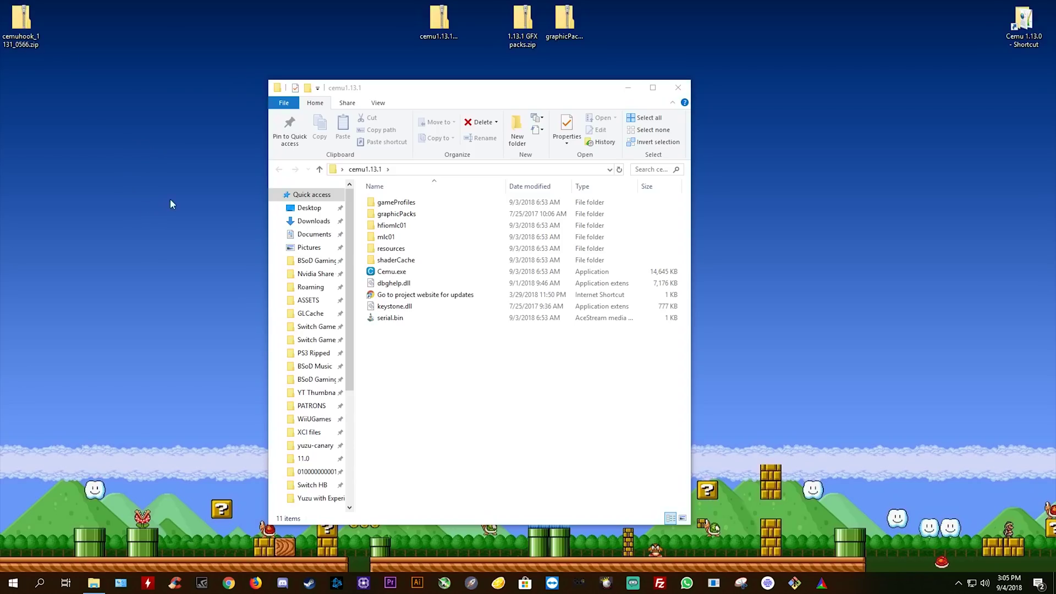
{"action": "left_click", "coordinate": [564, 24]}
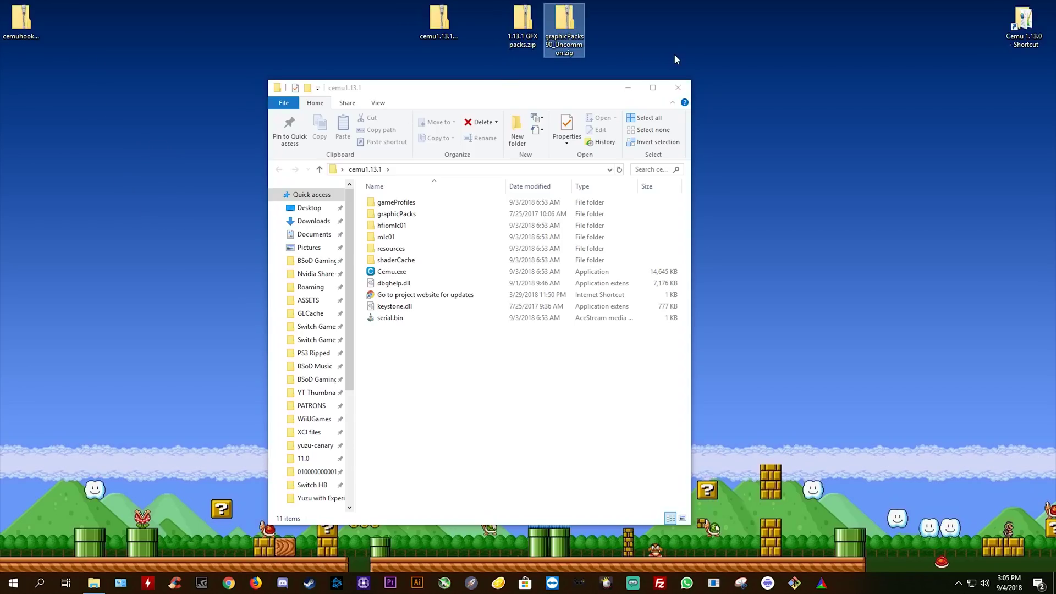
Extract 1.13.1 GFX packs.zip directly inside the cemu1.13.1 graphicPacks folder
{"action": "double_click", "coordinate": [396, 214]}
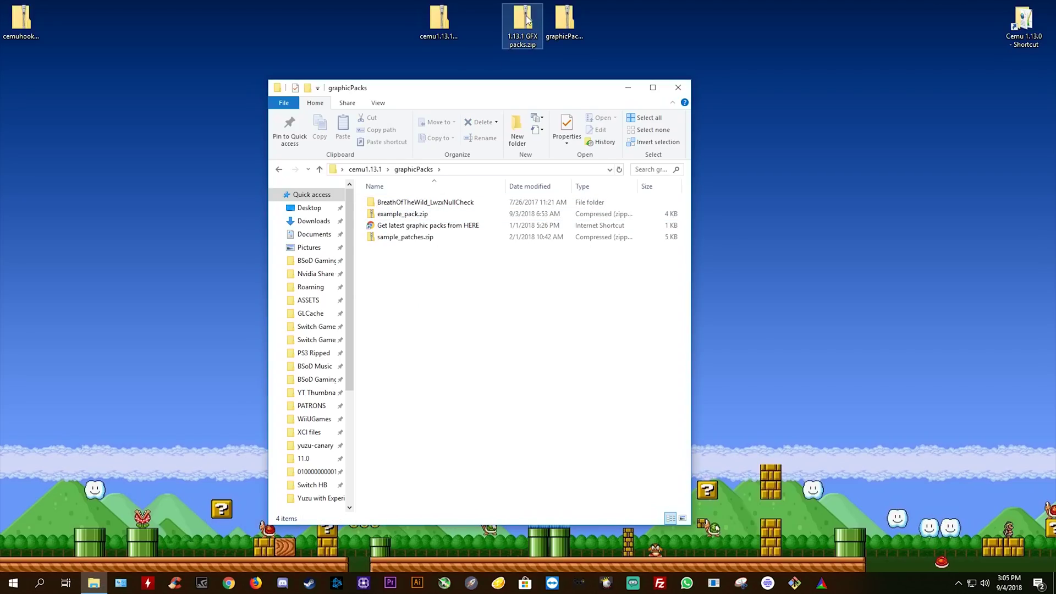
{"action": "left_click_drag", "start_coordinate": [522, 22], "coordinate": [452, 298]}
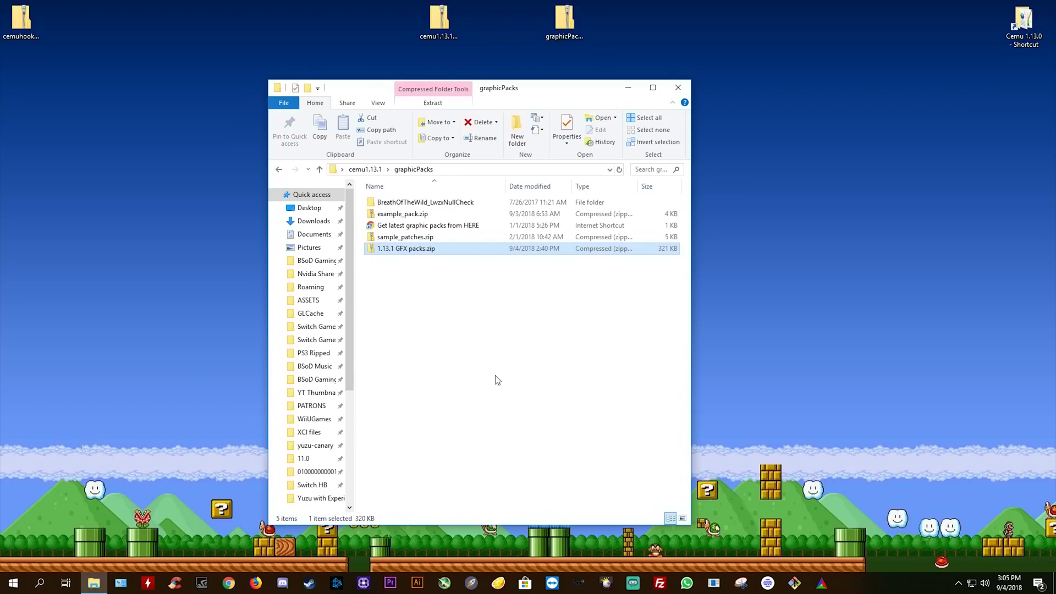
{"action": "right_click", "coordinate": [414, 251]}
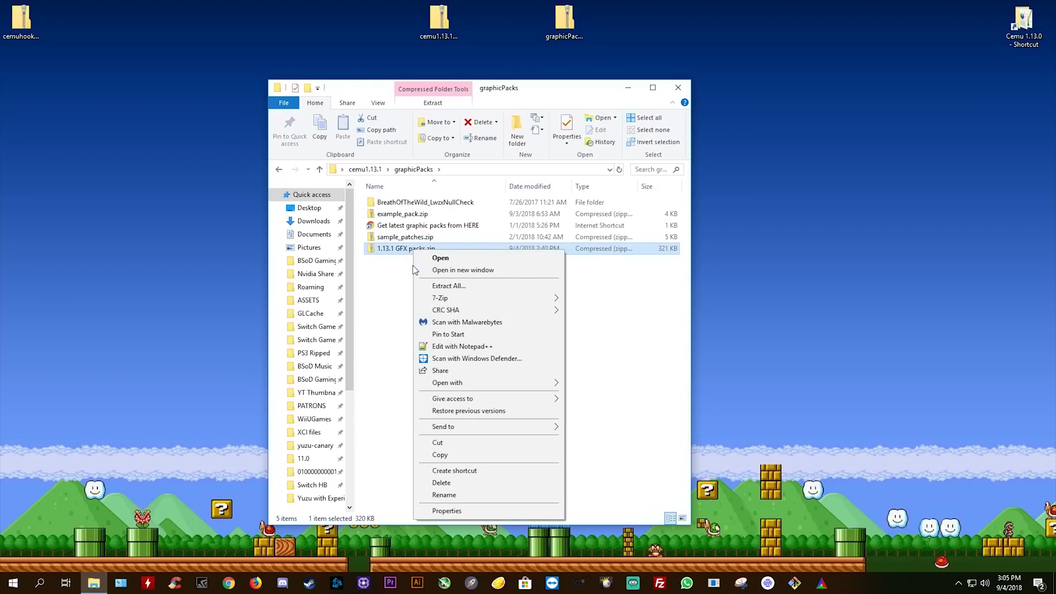
{"action": "mouse_move", "coordinate": [545, 298]}
{"action": "left_click", "coordinate": [599, 335]}
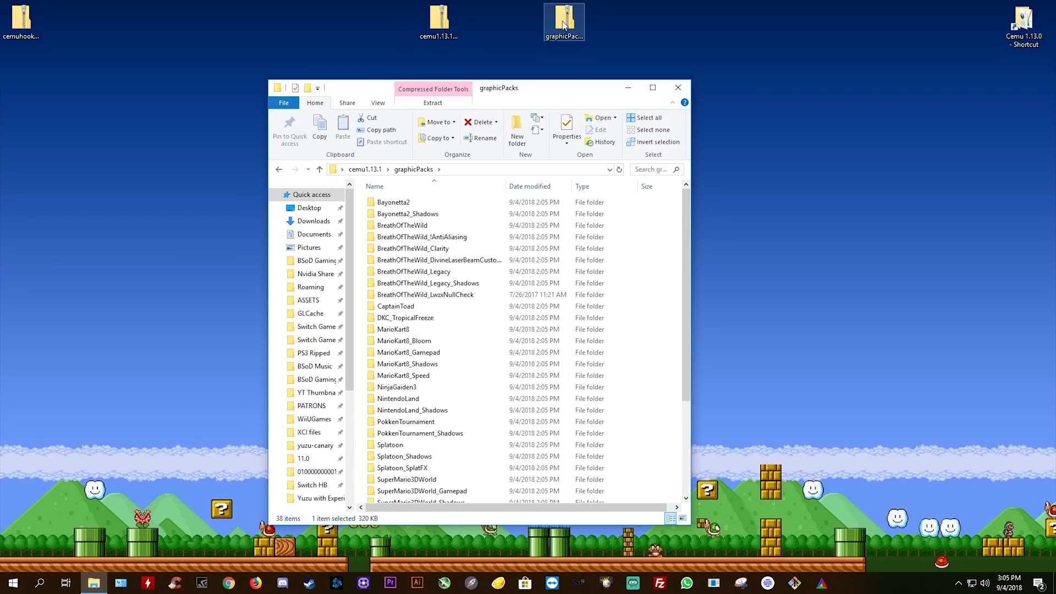
Extract graphicPacks90_Uncommon.zip into graphicPacks, replacing all existing packs (Yes to All)
{"action": "left_click_drag", "start_coordinate": [568, 23], "coordinate": [361, 226]}
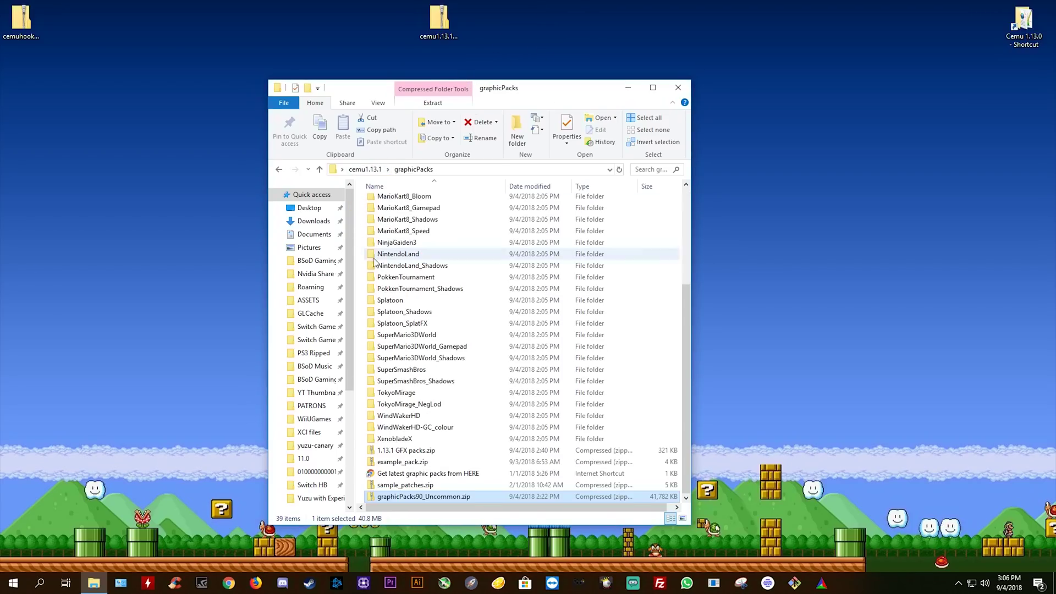
{"action": "right_click", "coordinate": [415, 497]}
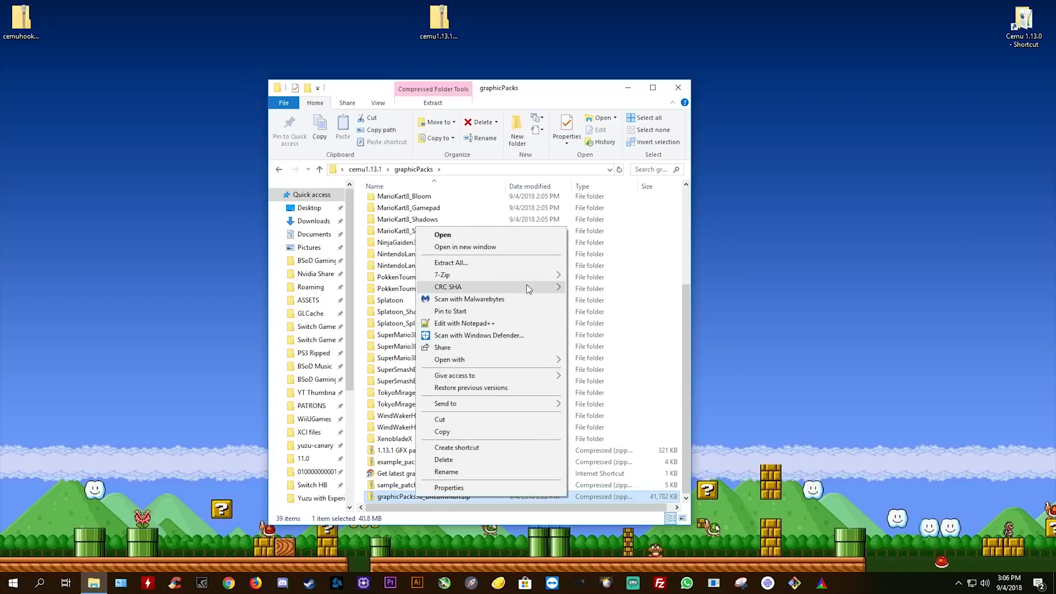
{"action": "mouse_move", "coordinate": [548, 274]}
{"action": "left_click", "coordinate": [616, 312]}
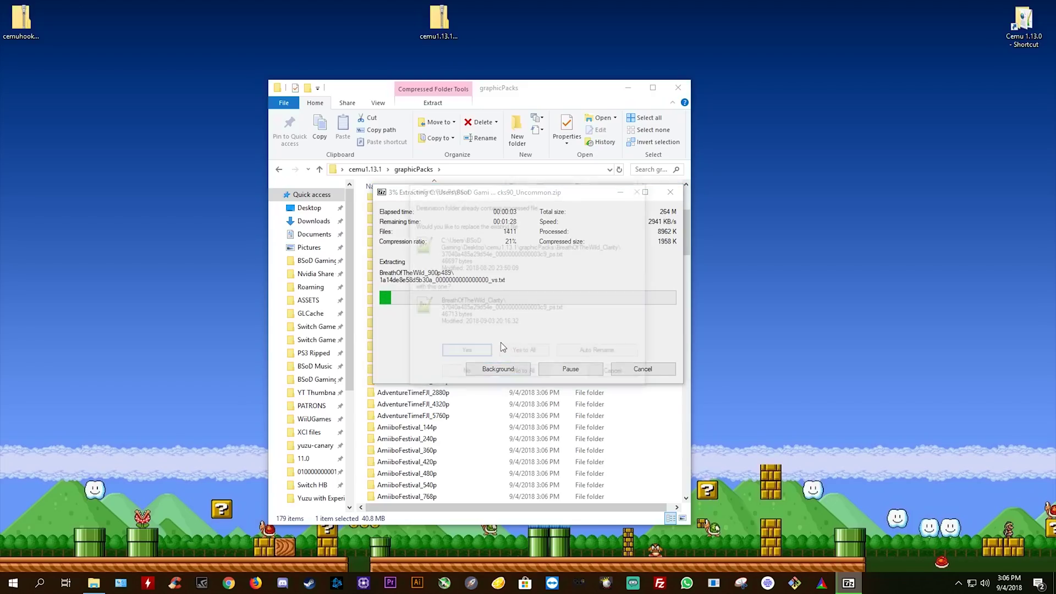
{"action": "left_click", "coordinate": [533, 354]}
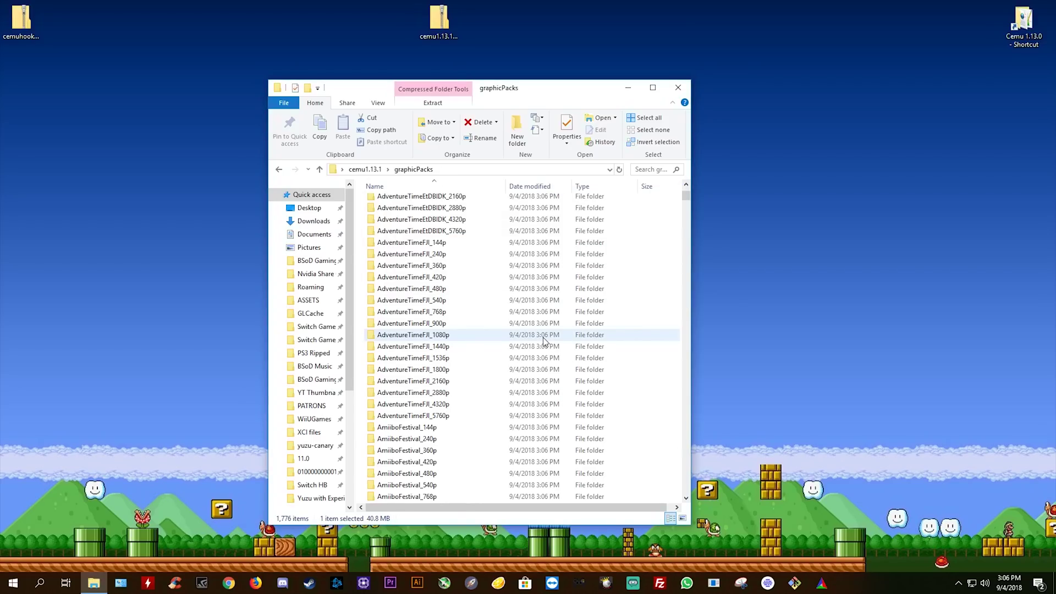
{"action": "mouse_move", "coordinate": [686, 197]}
{"action": "left_mouse_down"}
{"action": "mouse_move", "coordinate": [673, 399]}
{"action": "mouse_move", "coordinate": [678, 191]}
{"action": "left_mouse_up"}
Bring up the Compatibility settings in Cemu.exe's Properties in cemu1.13.1
{"action": "left_click", "coordinate": [280, 169]}
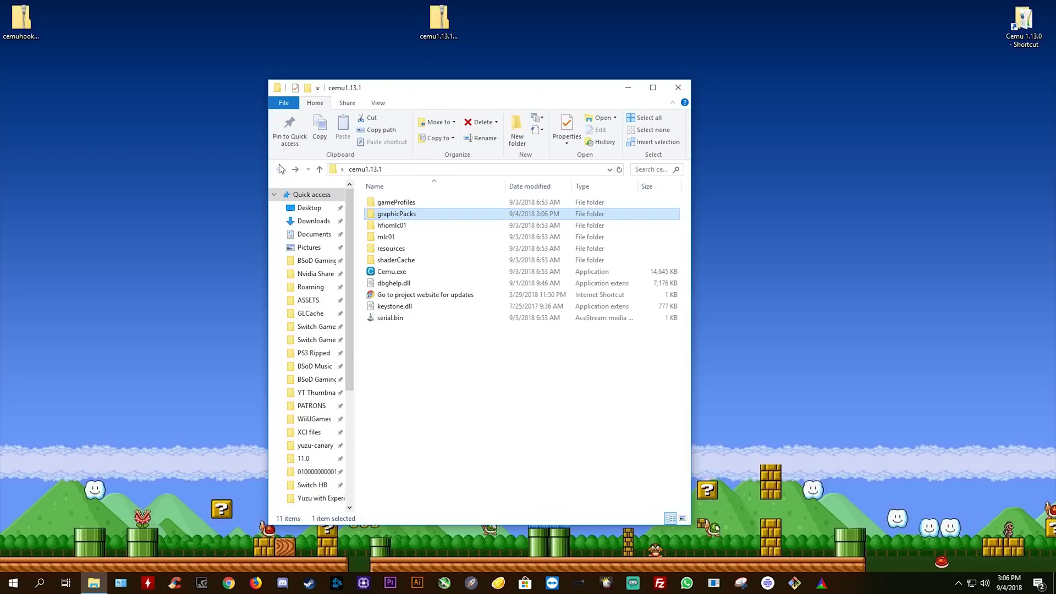
{"action": "left_click", "coordinate": [525, 415]}
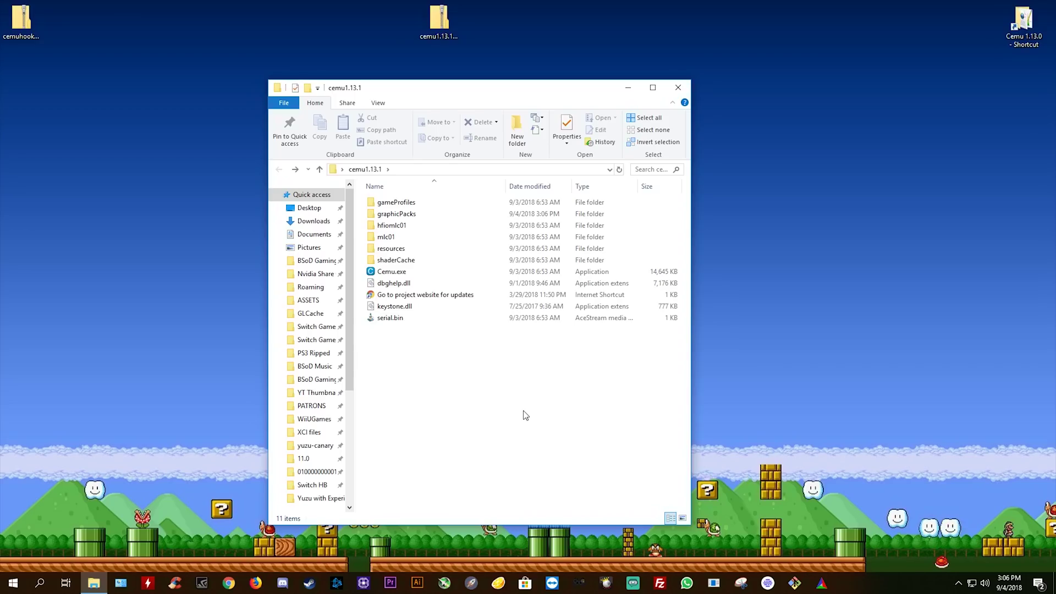
{"action": "right_click", "coordinate": [395, 273]}
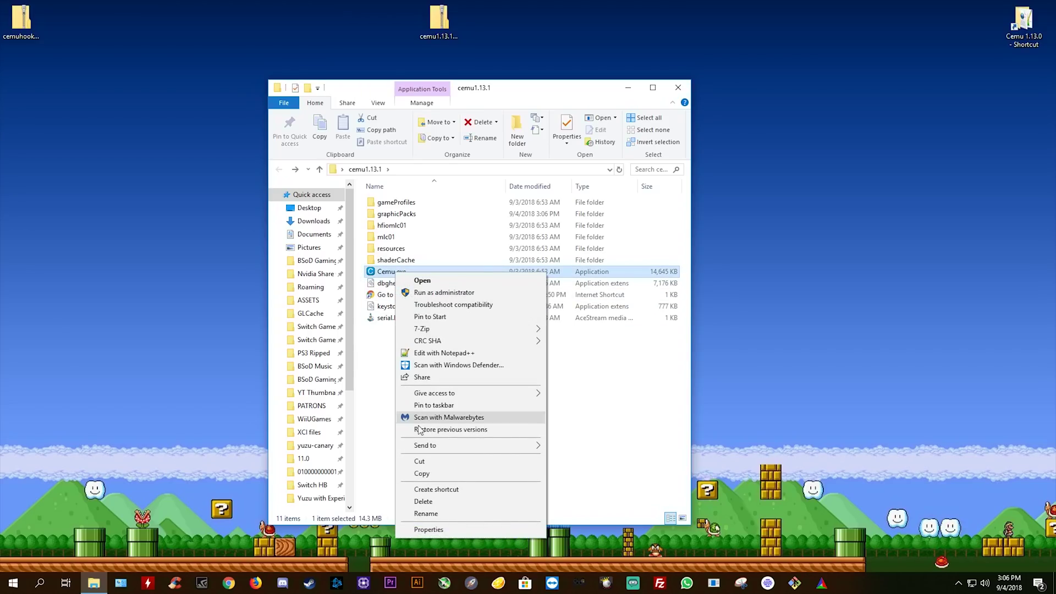
{"action": "left_click", "coordinate": [441, 529]}
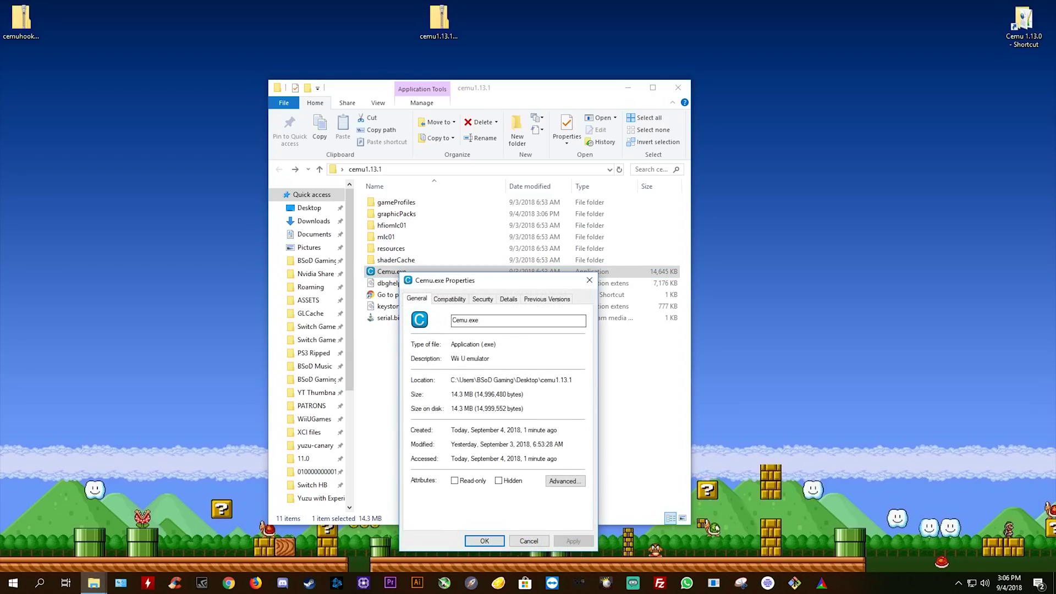
{"action": "left_click_drag", "start_coordinate": [492, 283], "coordinate": [494, 215]}
{"action": "left_click", "coordinate": [456, 236]}
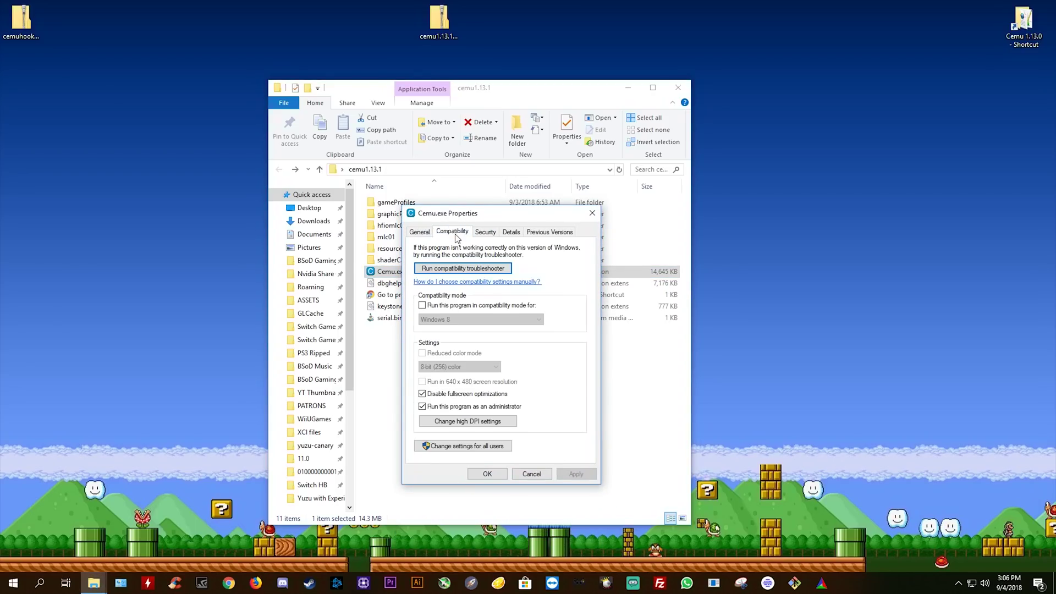
Override high DPI scaling to be performed by Application and apply the compatibility settings
{"action": "left_click", "coordinate": [463, 422]}
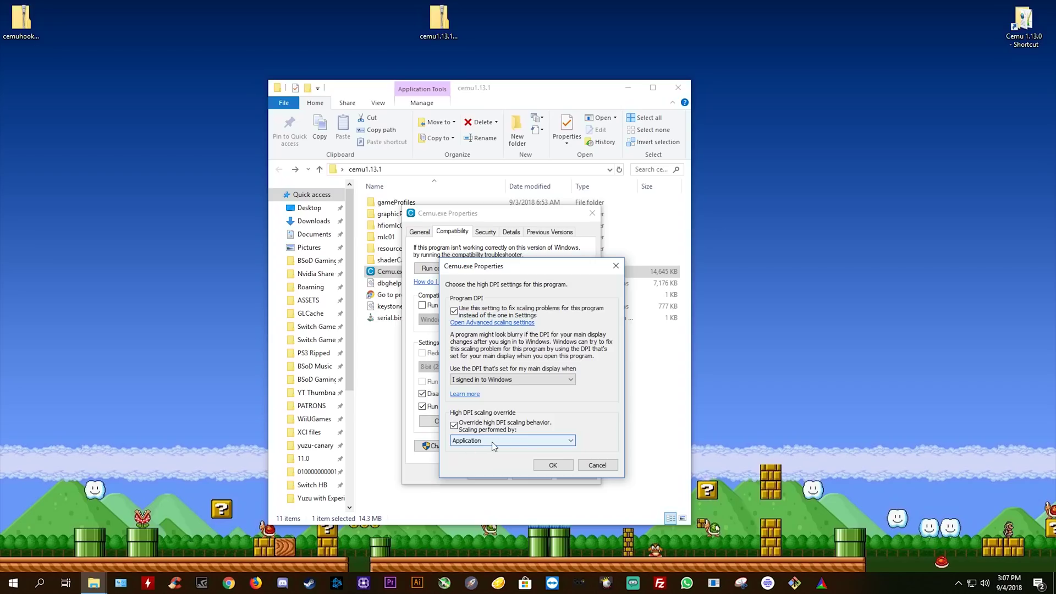
{"action": "left_click", "coordinate": [511, 440]}
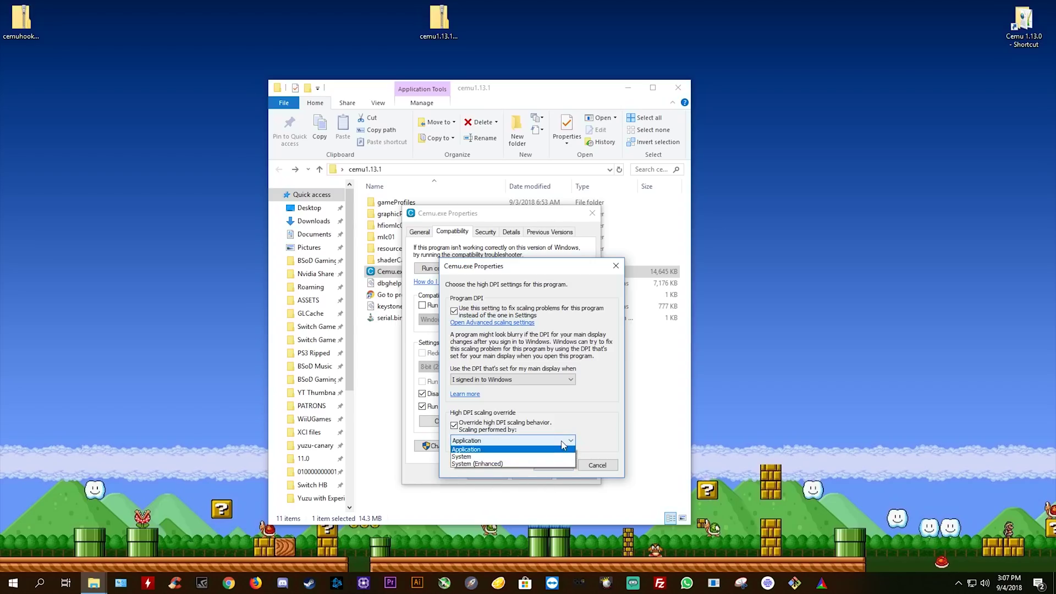
{"action": "left_click", "coordinate": [485, 458]}
{"action": "left_click", "coordinate": [492, 441]}
{"action": "left_click", "coordinate": [492, 451]}
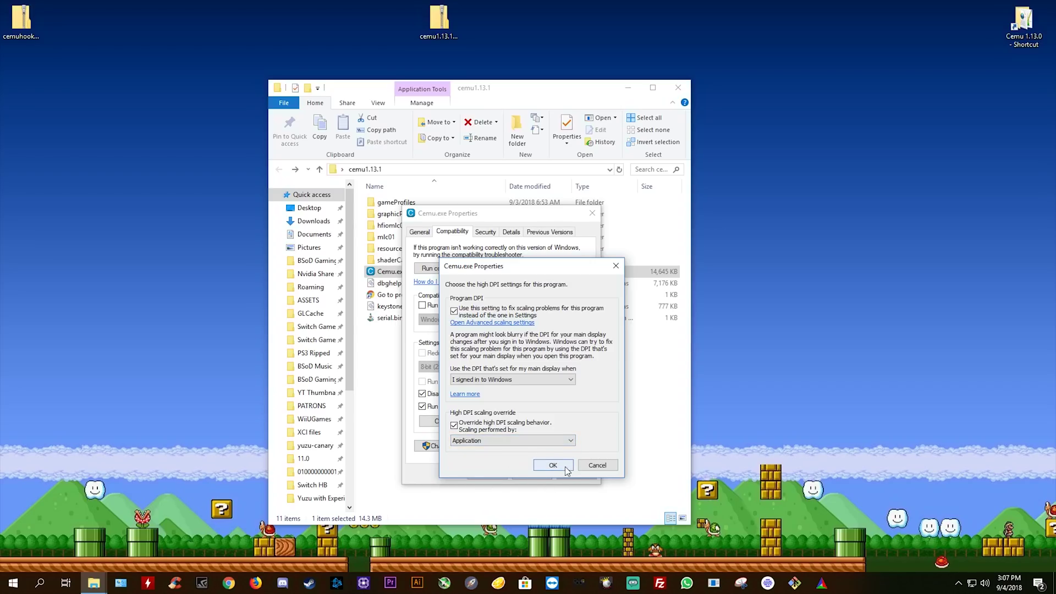
{"action": "left_click", "coordinate": [554, 466]}
{"action": "left_click", "coordinate": [576, 474]}
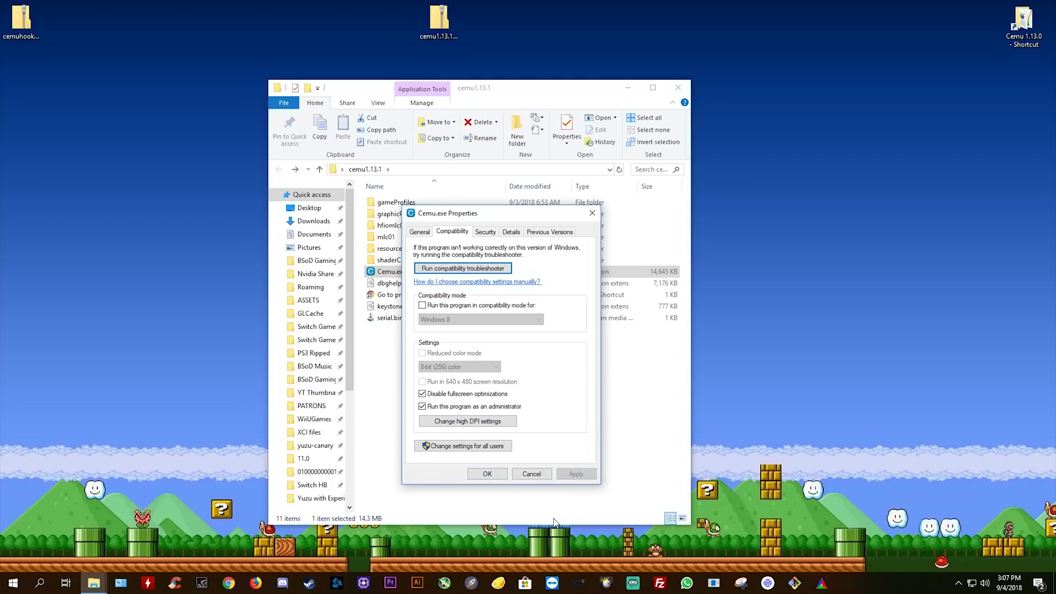
{"action": "left_click", "coordinate": [487, 474]}
{"action": "left_click", "coordinate": [488, 399]}
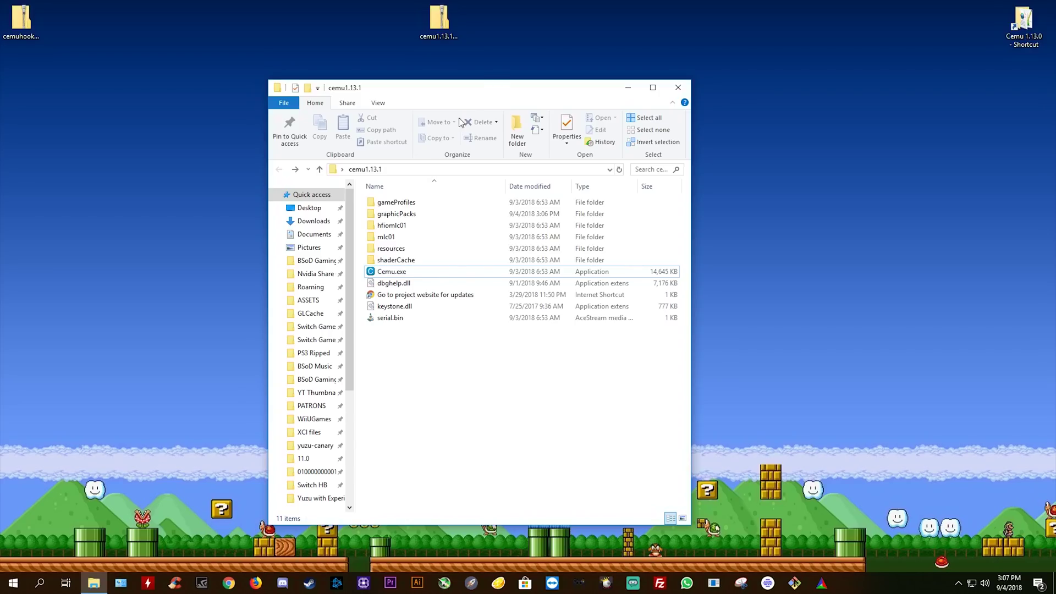
Place the cemu1.13.1 and Cemu 1.13.0 folder windows side by side
{"action": "left_click_drag", "start_coordinate": [500, 94], "coordinate": [264, 85]}
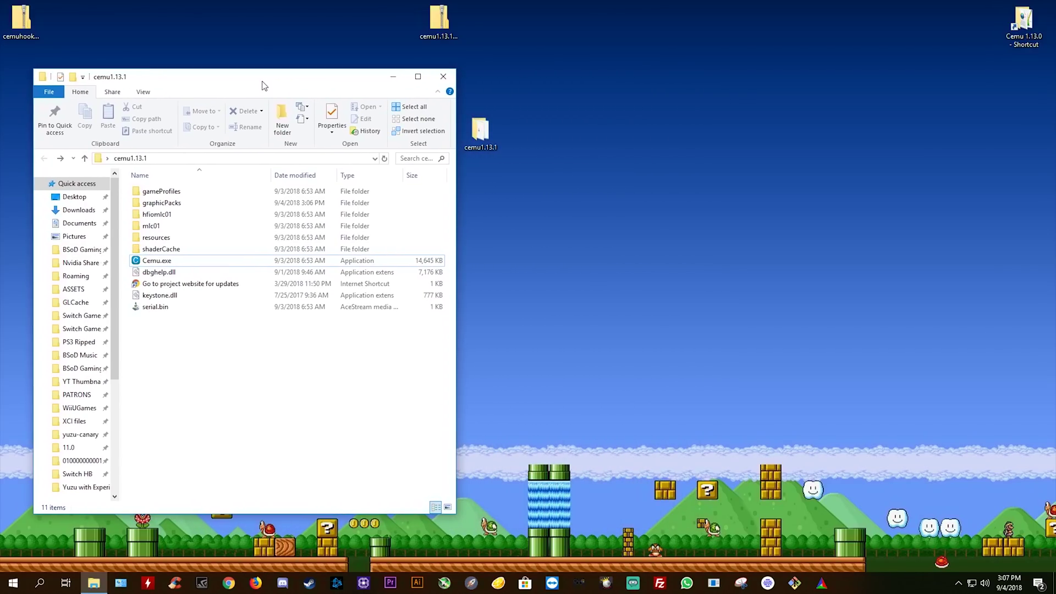
{"action": "double_click", "coordinate": [1022, 23]}
{"action": "left_click_drag", "start_coordinate": [270, 81], "coordinate": [722, 84]}
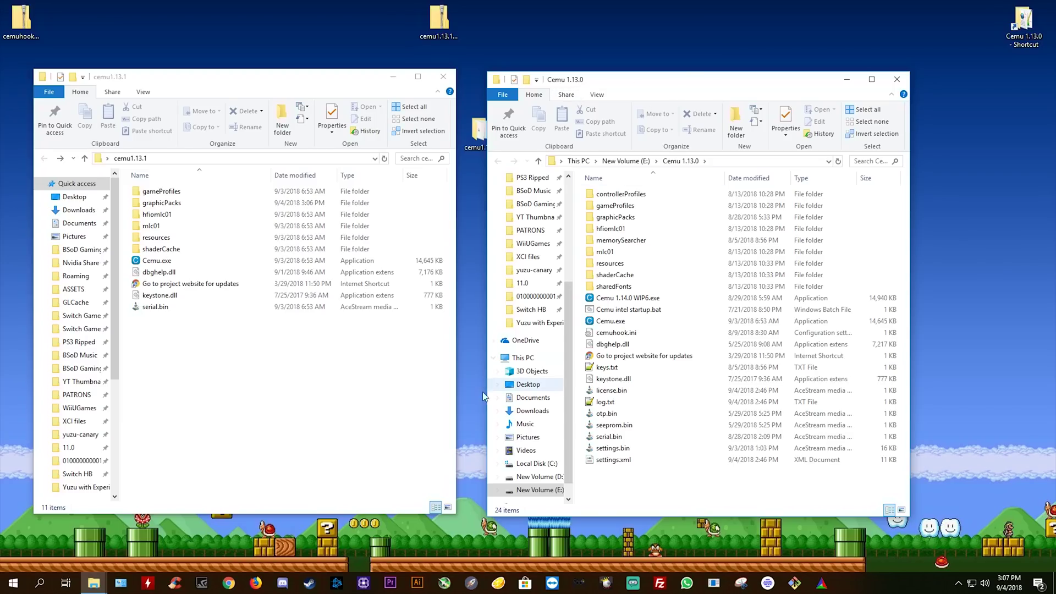
Copy the new Cemu.exe into Cemu 1.13.0, replacing the old file
{"action": "right_click", "coordinate": [160, 263]}
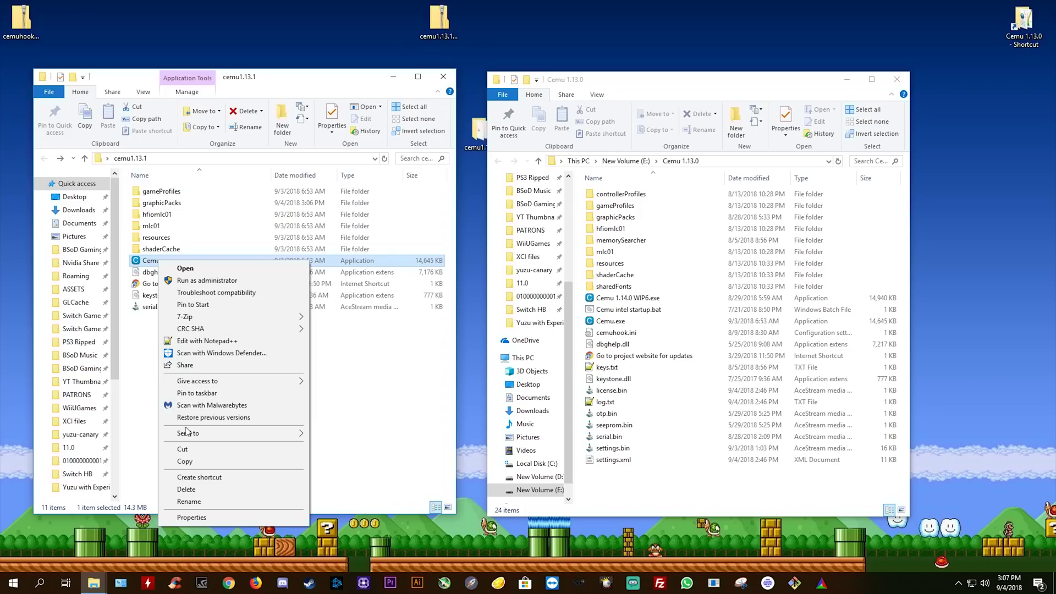
{"action": "left_click", "coordinate": [190, 462]}
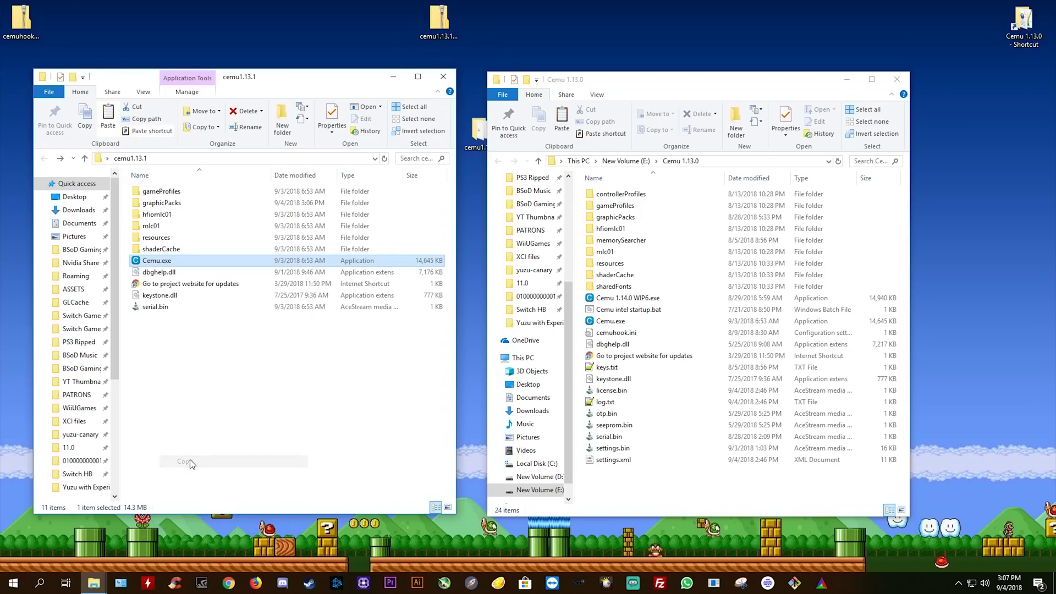
{"action": "right_click", "coordinate": [580, 349]}
{"action": "left_click", "coordinate": [608, 425]}
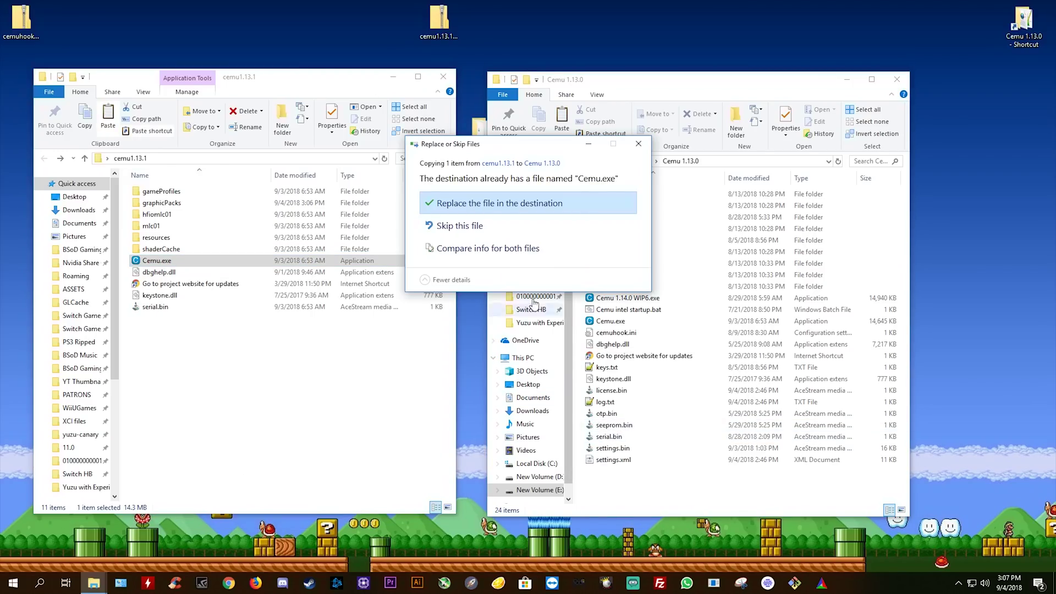
{"action": "left_click", "coordinate": [487, 203]}
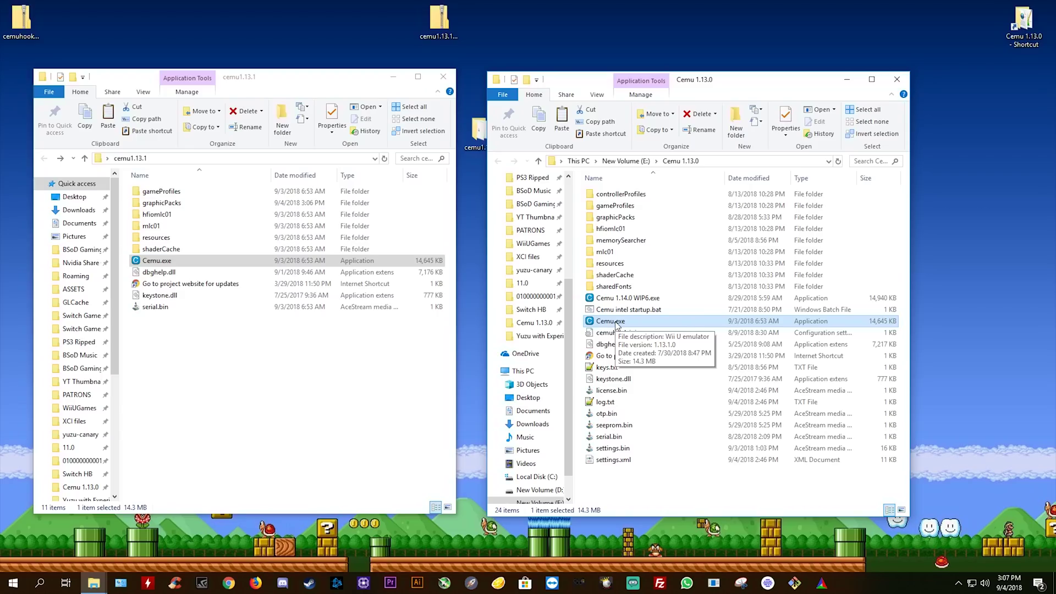
Test-launch the updated Cemu, then copy dbghelp.dll and keystone.dll over Cemu 1.13.0's copies
{"action": "double_click", "coordinate": [615, 321]}
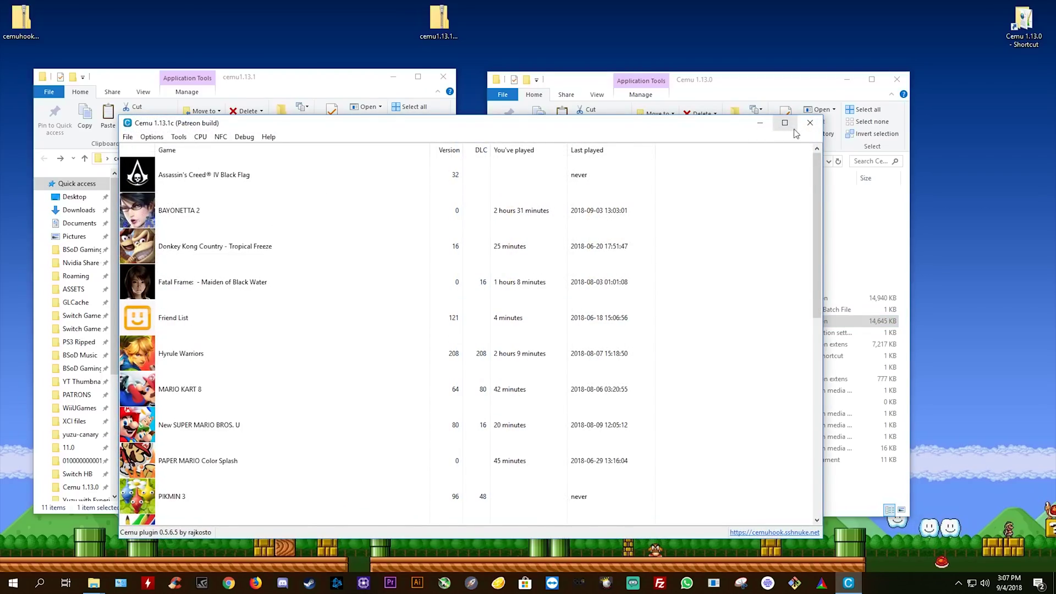
{"action": "left_click", "coordinate": [810, 122]}
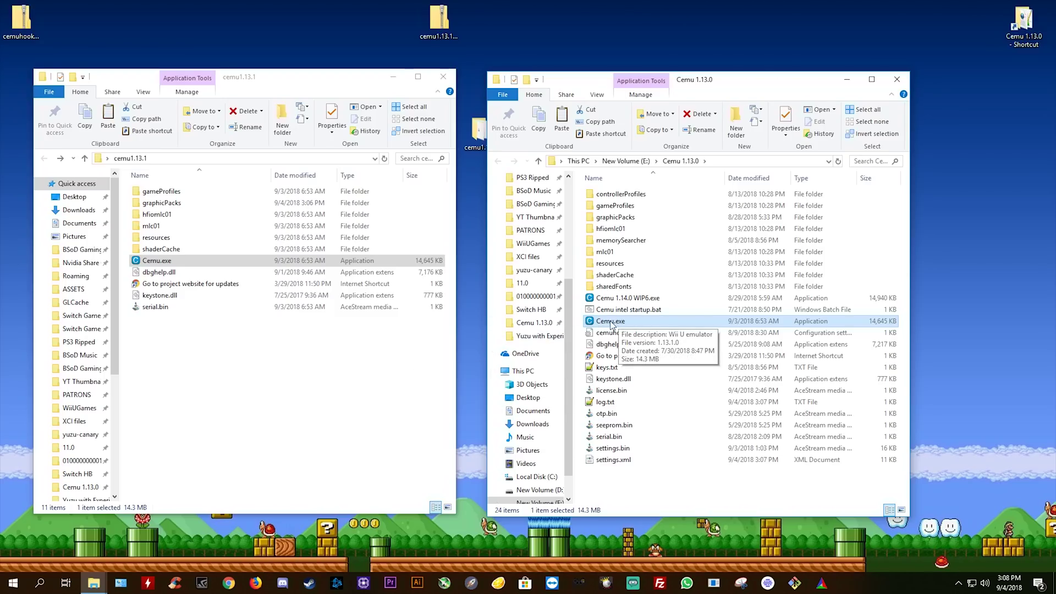
{"action": "left_click", "coordinate": [164, 273]}
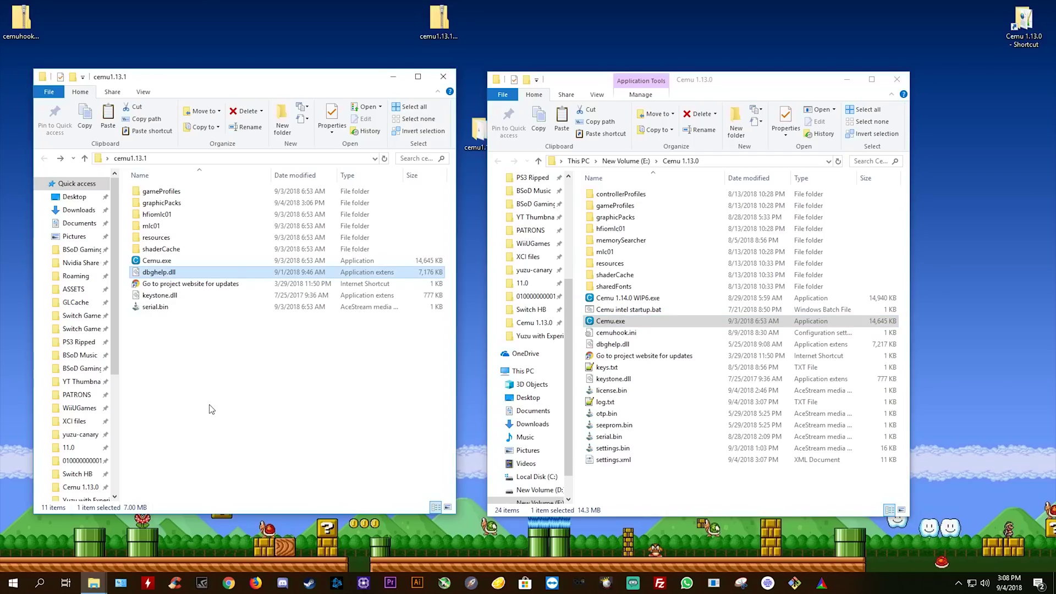
{"action": "left_click", "coordinate": [163, 298], "text": "ctrl"}
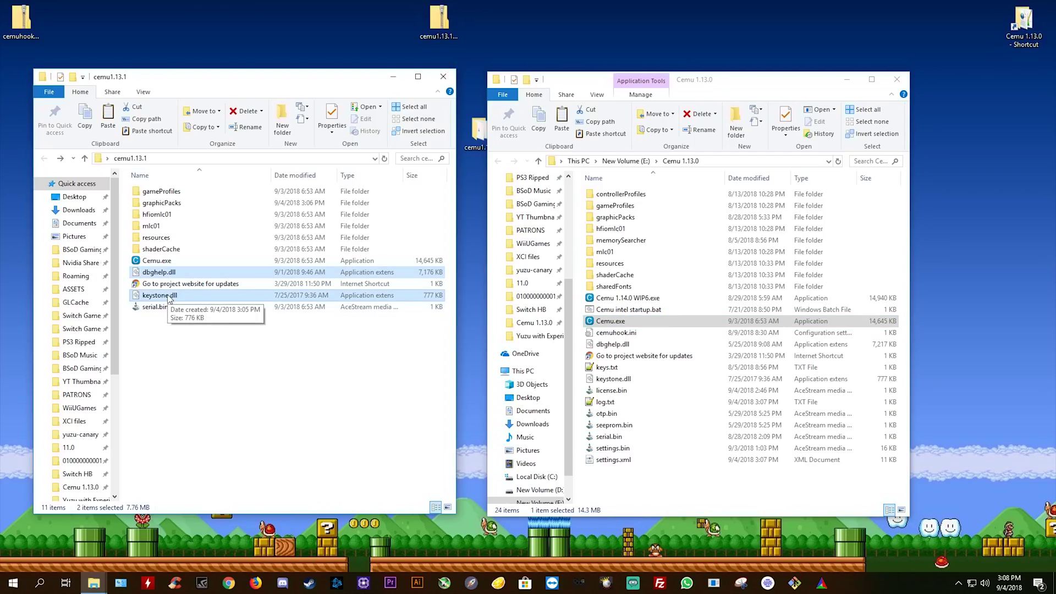
{"action": "right_click", "coordinate": [169, 299]}
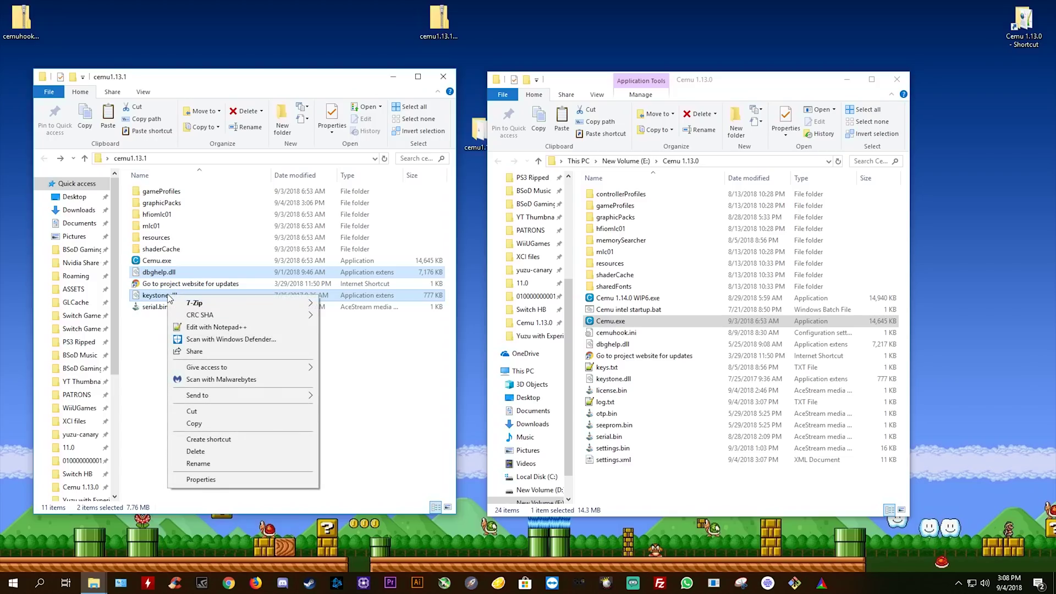
{"action": "left_click", "coordinate": [198, 423]}
{"action": "right_click", "coordinate": [576, 386]}
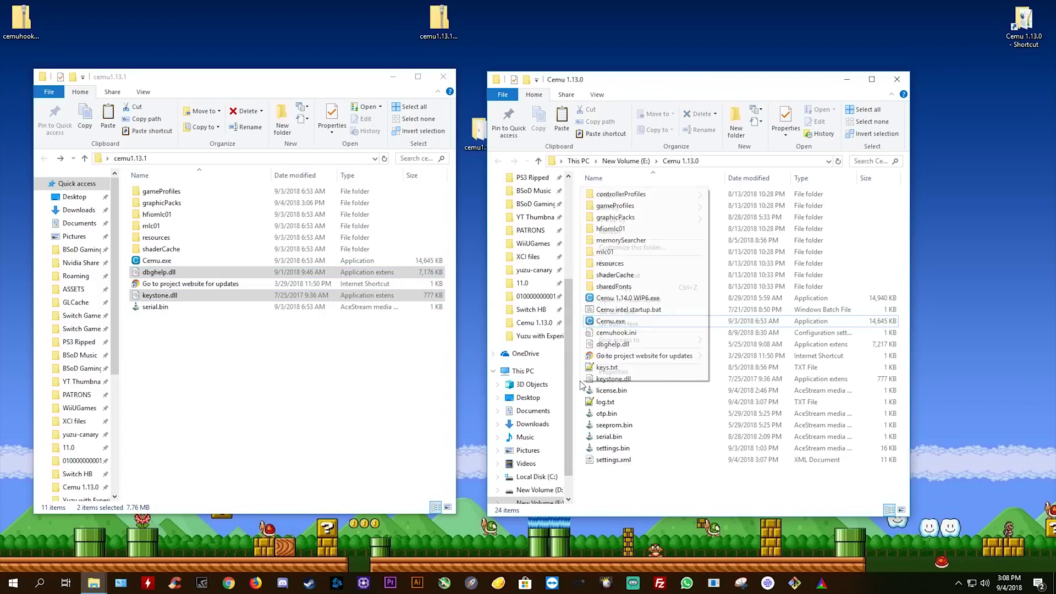
{"action": "left_click", "coordinate": [617, 266]}
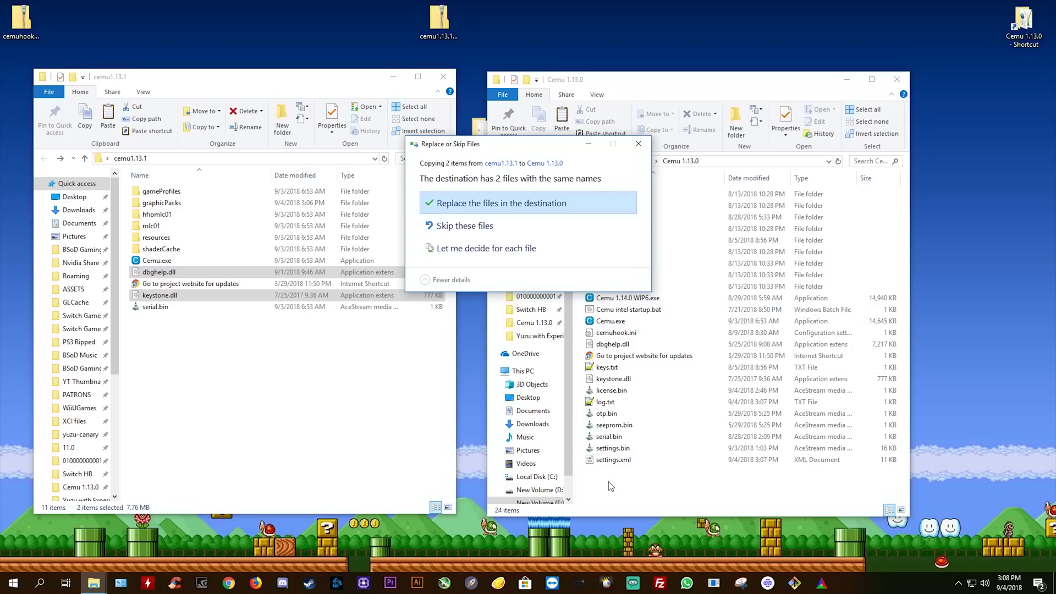
{"action": "left_click", "coordinate": [500, 204]}
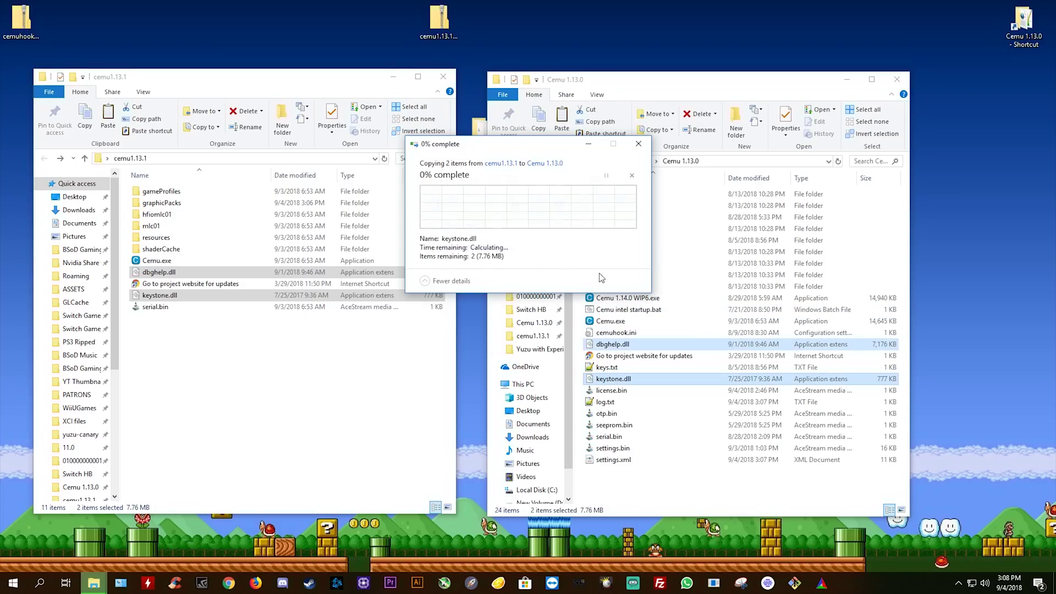
Check the replaced dbghelp.dll in Cemu 1.13.0 and clear both selections
{"action": "left_click", "coordinate": [688, 502]}
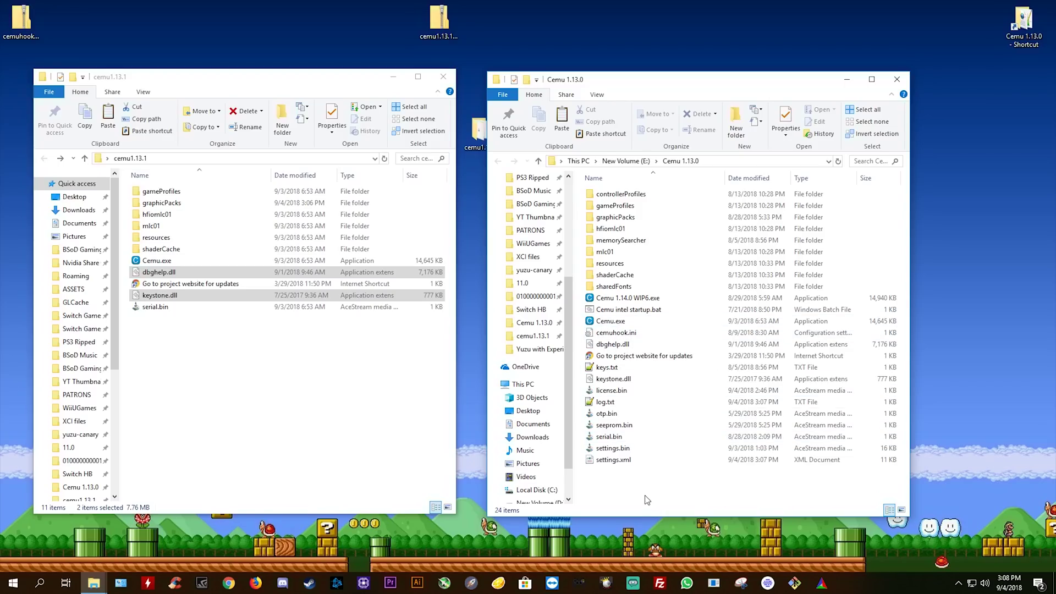
{"action": "left_click", "coordinate": [613, 345]}
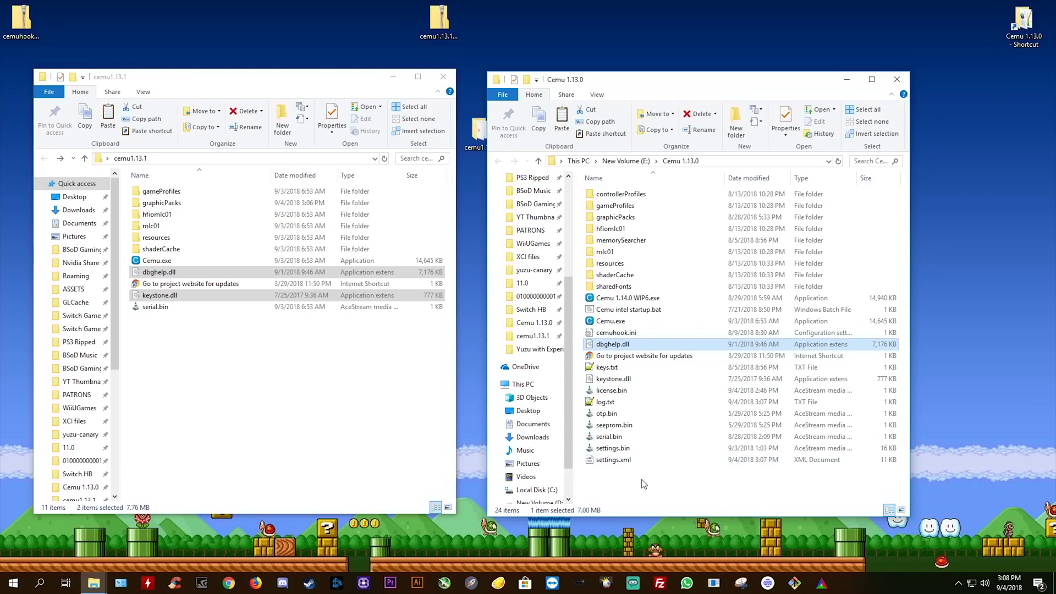
{"action": "left_click", "coordinate": [410, 416]}
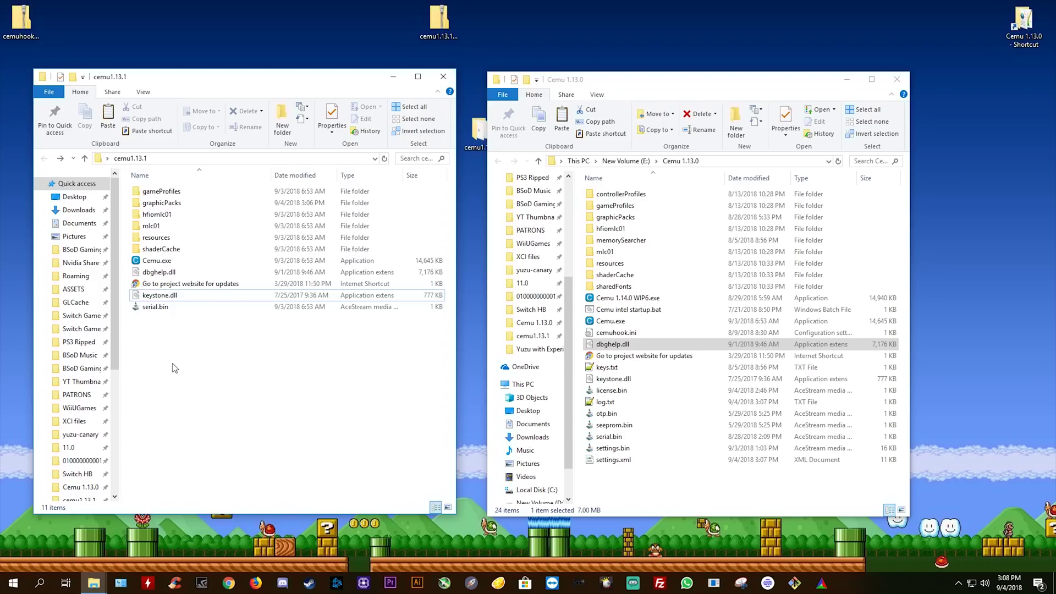
{"action": "left_click", "coordinate": [608, 254]}
Copy mlc01, otp.bin, seeprom.bin, settings.bin and settings.xml from Cemu 1.13.0 into cemu1.13.1
{"action": "left_click", "coordinate": [609, 254]}
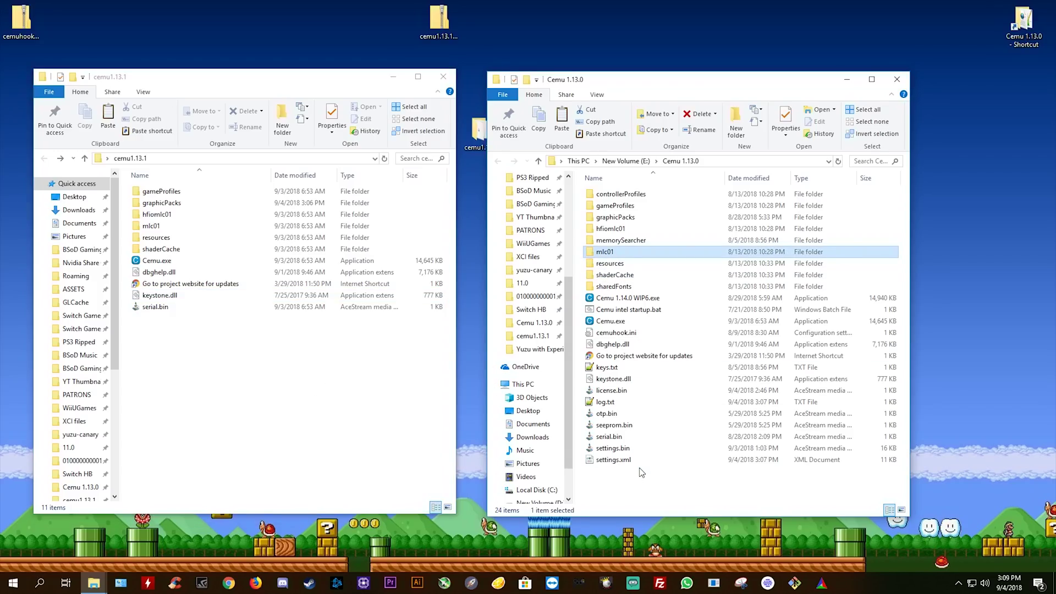
{"action": "left_click", "coordinate": [611, 414], "text": "ctrl"}
{"action": "left_click", "coordinate": [619, 427], "text": "ctrl"}
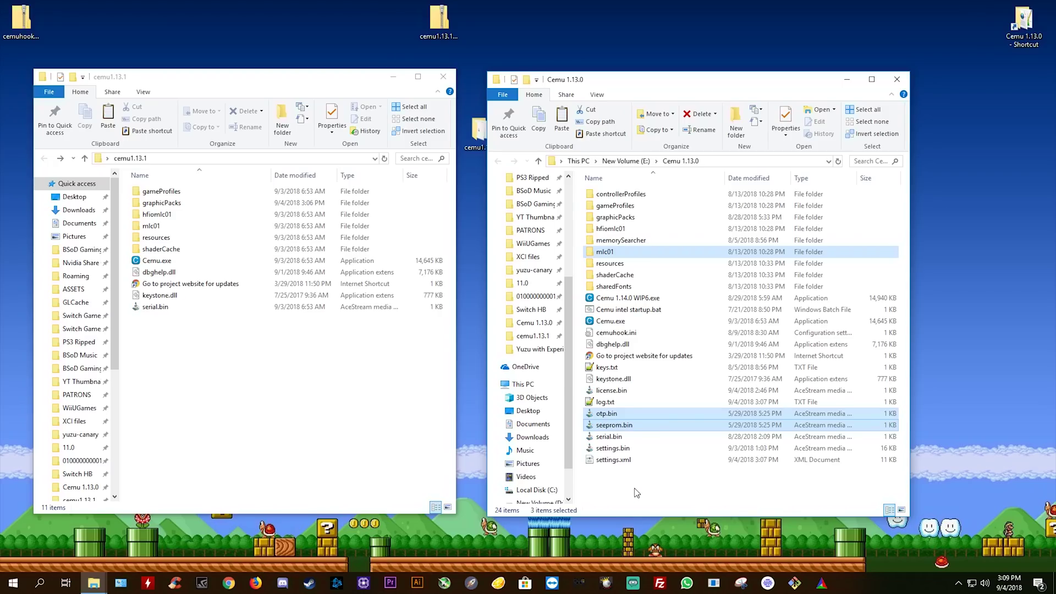
{"action": "left_click", "coordinate": [617, 450], "text": "ctrl"}
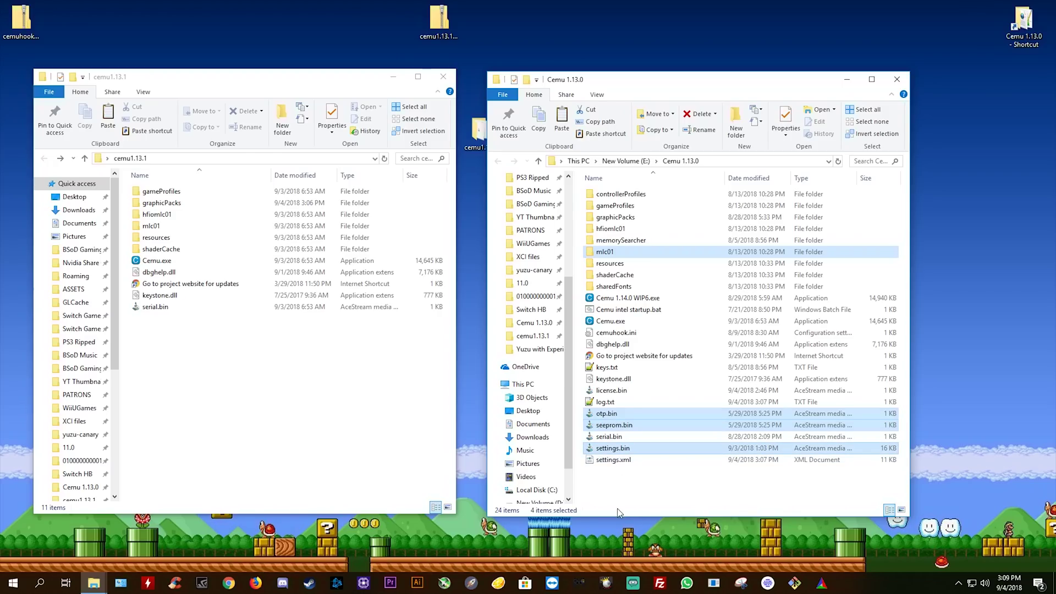
{"action": "left_click", "coordinate": [618, 463], "text": "ctrl"}
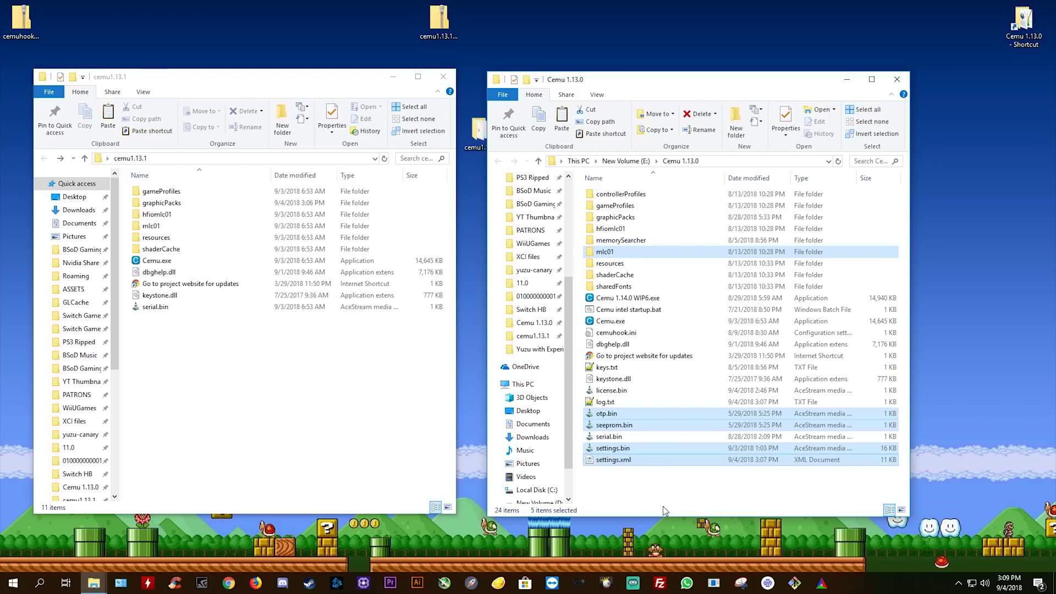
{"action": "right_click", "coordinate": [617, 415]}
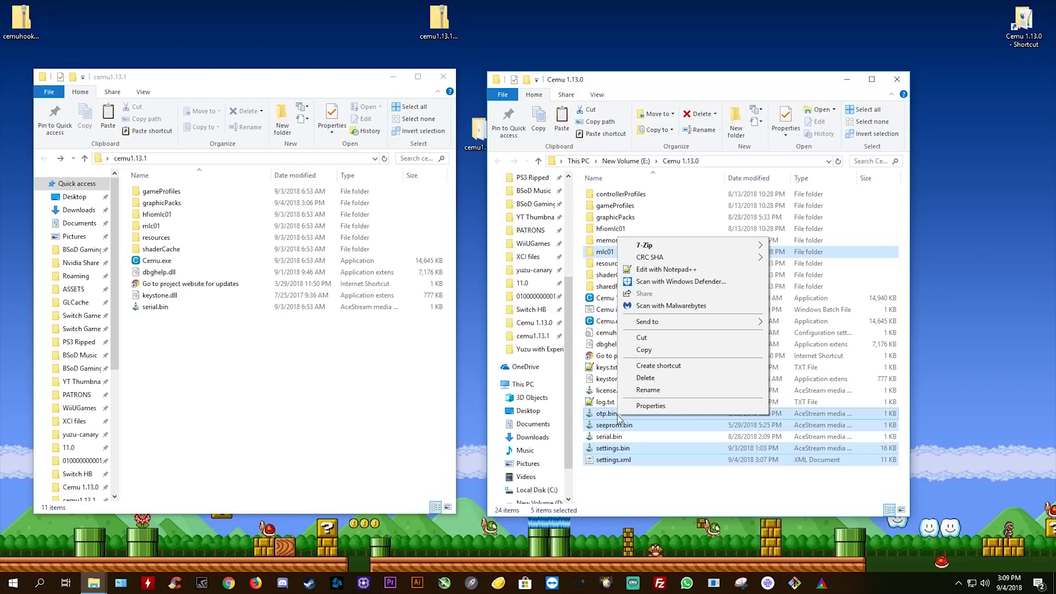
{"action": "left_click", "coordinate": [655, 350]}
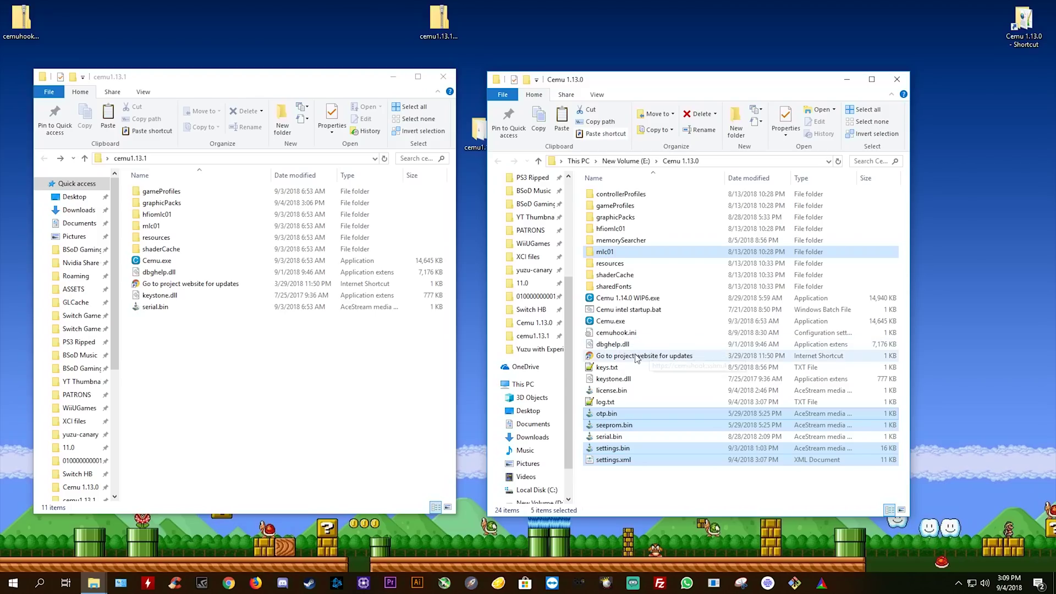
{"action": "right_click", "coordinate": [194, 349]}
{"action": "left_click", "coordinate": [221, 421]}
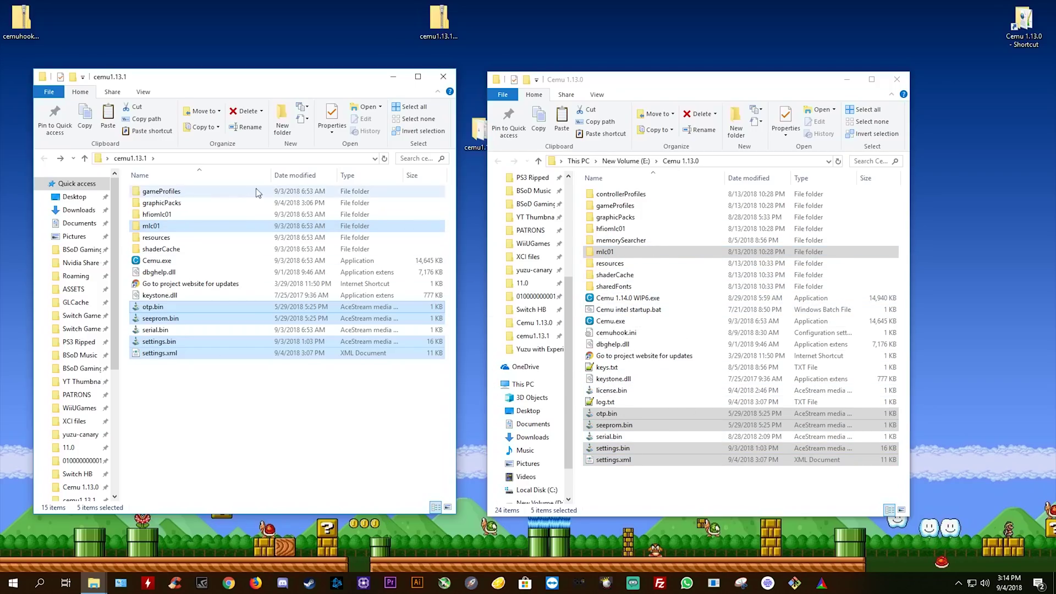
{"action": "left_click", "coordinate": [255, 446]}
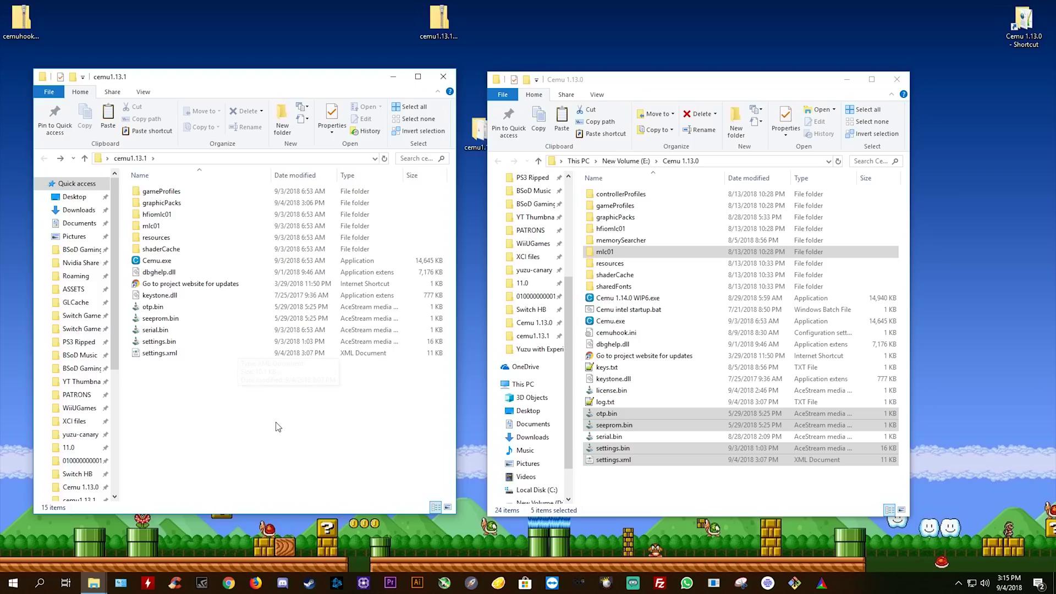
Close the Cemu 1.13.0 window and run Cemu.exe from cemu1.13.1, centring its window
{"action": "left_click", "coordinate": [898, 79]}
{"action": "left_click_drag", "start_coordinate": [277, 78], "coordinate": [521, 84]}
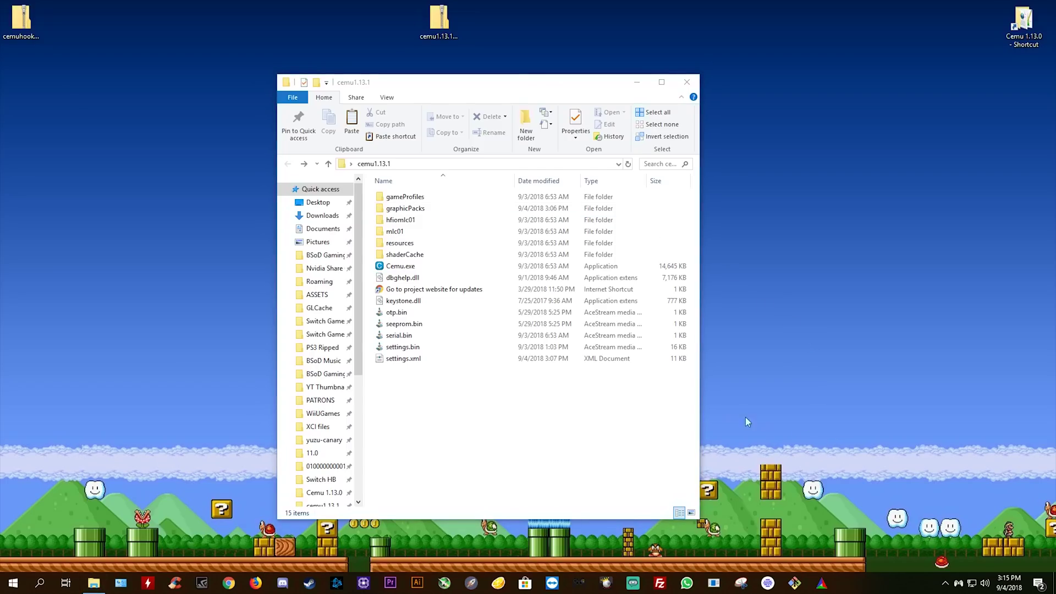
{"action": "double_click", "coordinate": [405, 268]}
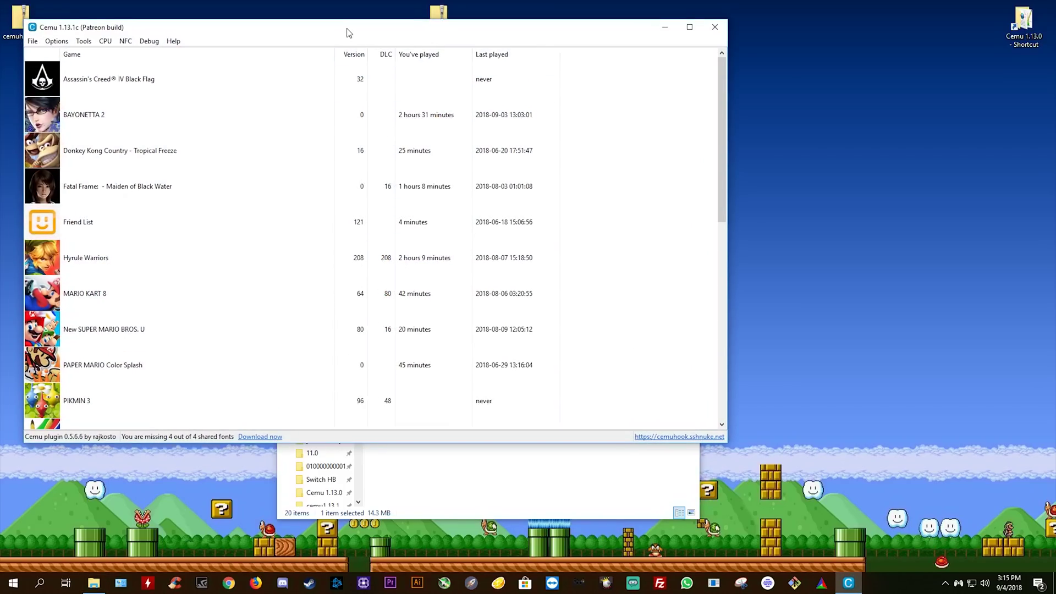
{"action": "left_click_drag", "start_coordinate": [347, 33], "coordinate": [444, 85]}
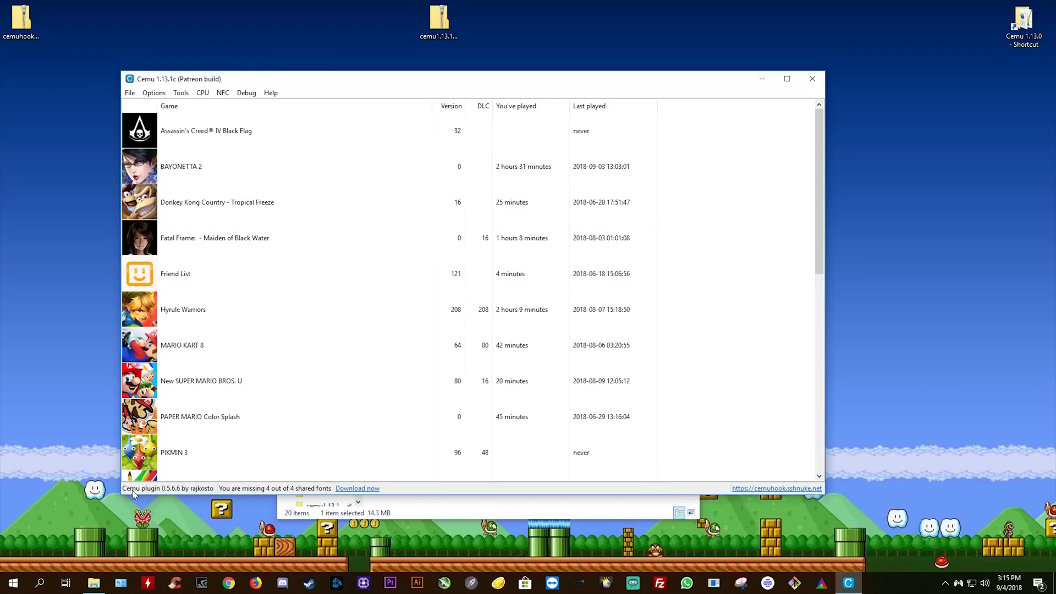
Download the 4 missing shared fonts via the status-bar 'Download now' link
{"action": "left_click", "coordinate": [364, 489]}
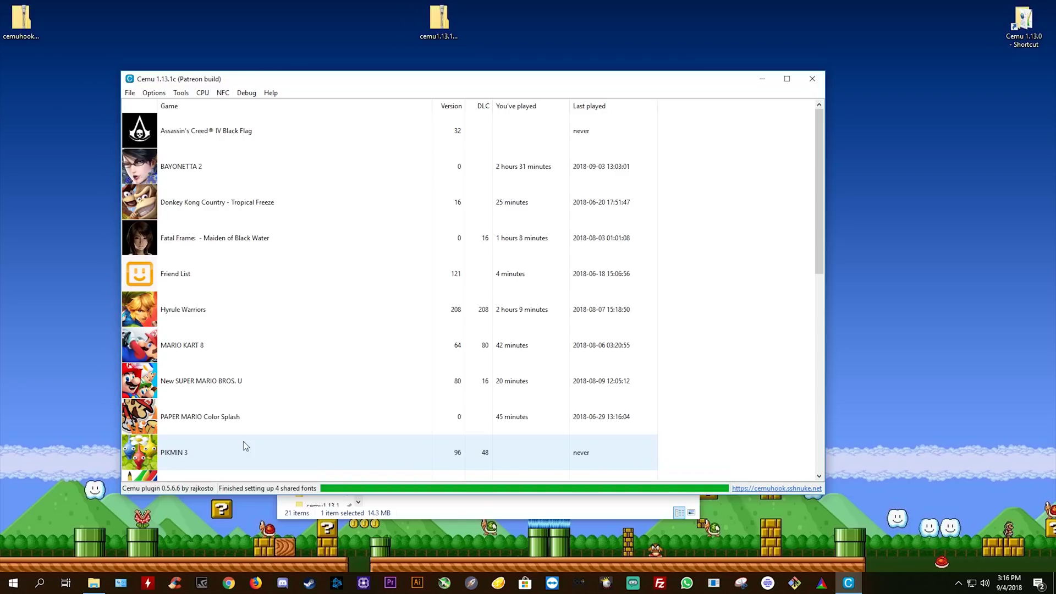
{"action": "left_click", "coordinate": [153, 93]}
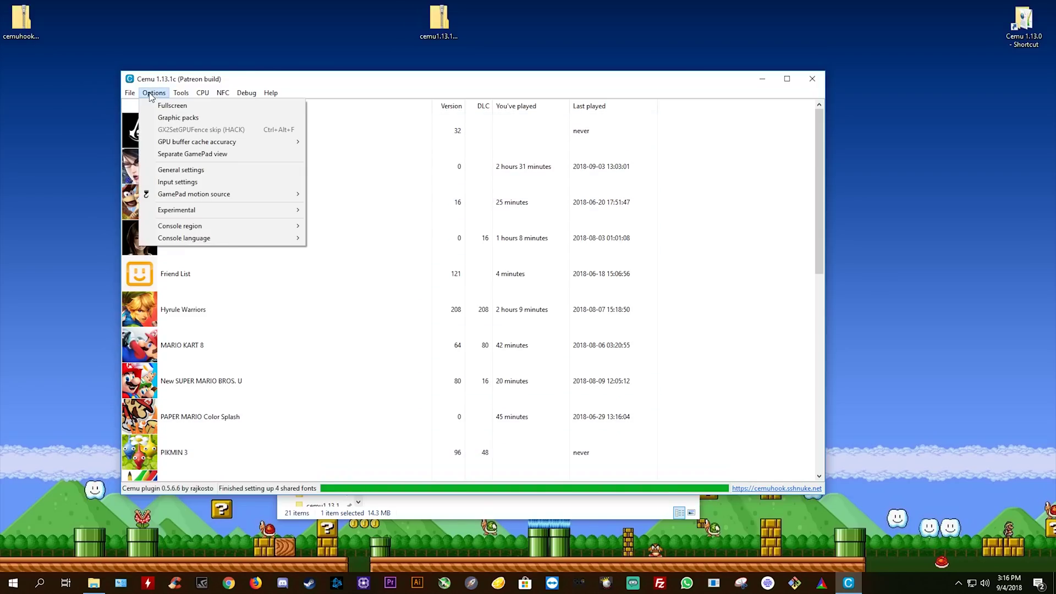